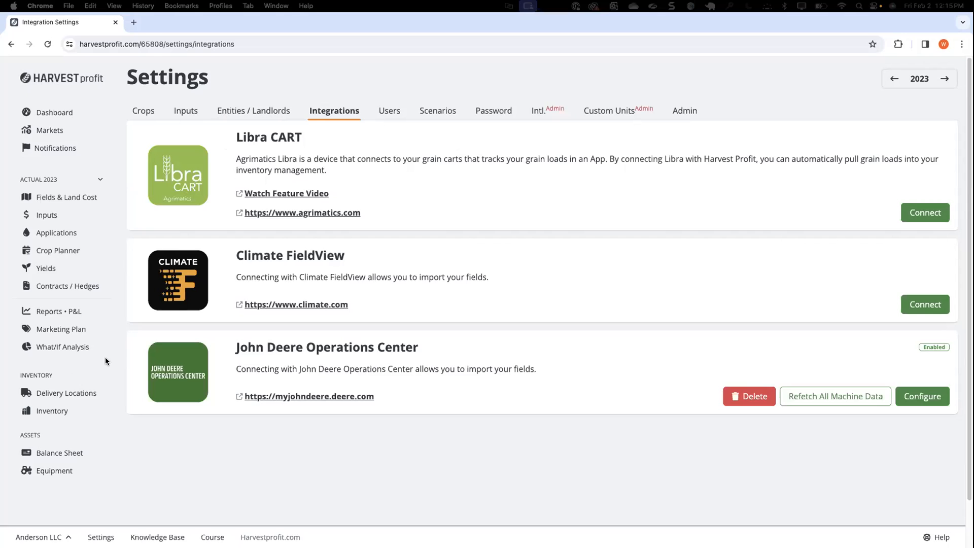
Open the operations and available machine data for the Boulder NW soybean field on the Applications page
left_click(58, 234)
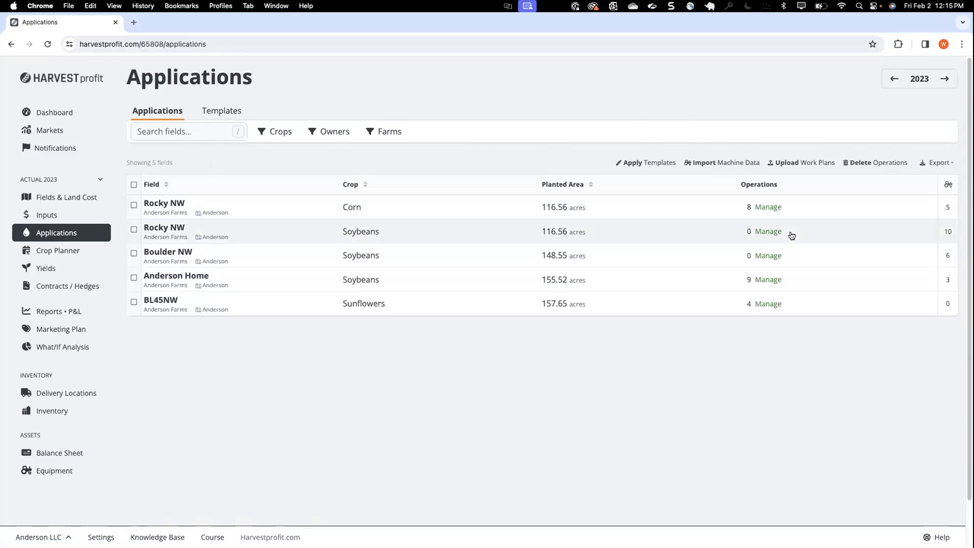
left_click(771, 255)
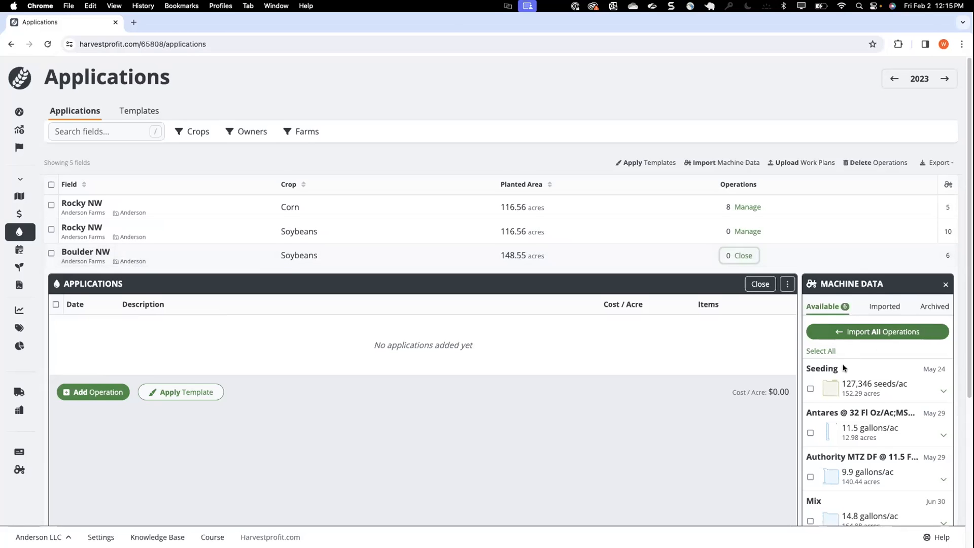
scroll(841, 368, "down", 2)
scroll(841, 367, "down", 2)
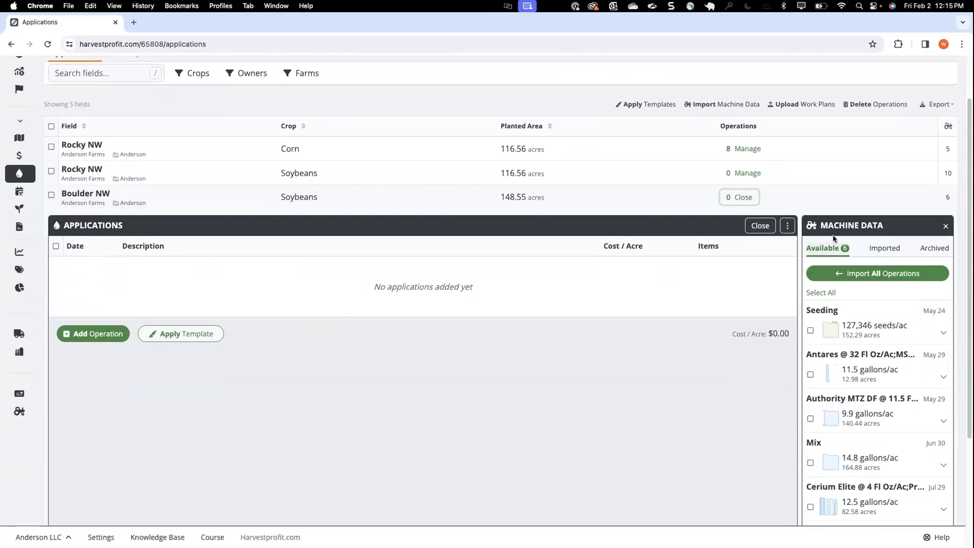
scroll(826, 235, "down", 3)
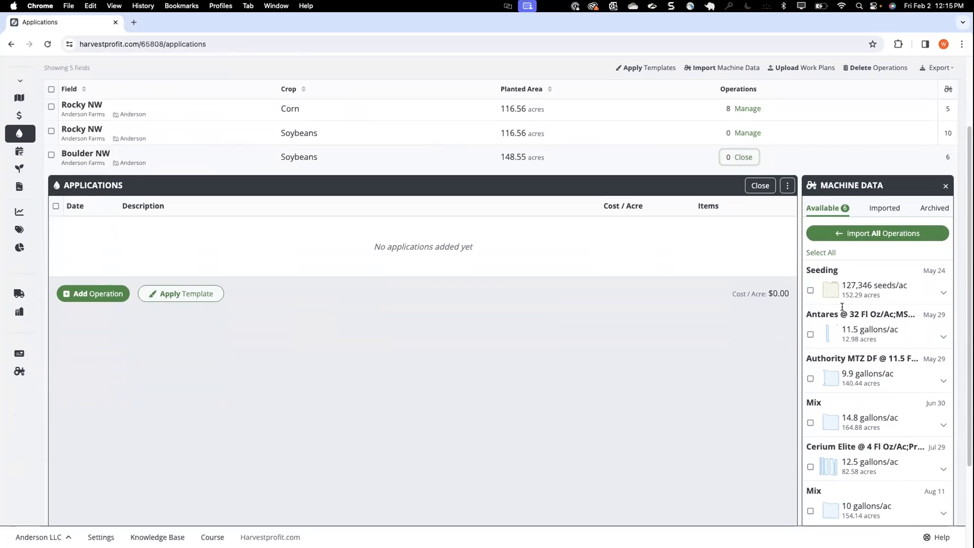
scroll(837, 307, "down", 3)
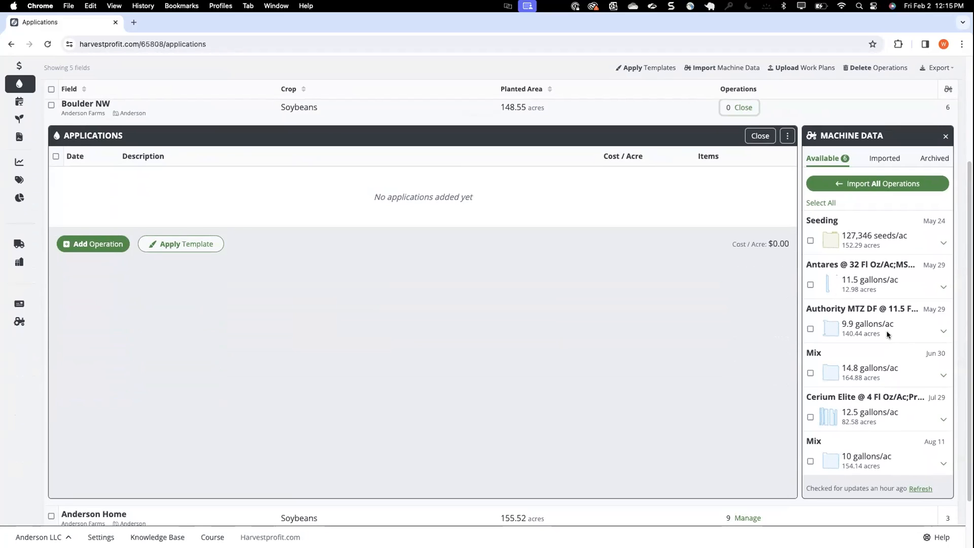
Select all six available machine operations for Boulder NW individually and import them
left_click(811, 243)
left_click(813, 288)
left_click(811, 330)
left_click(811, 374)
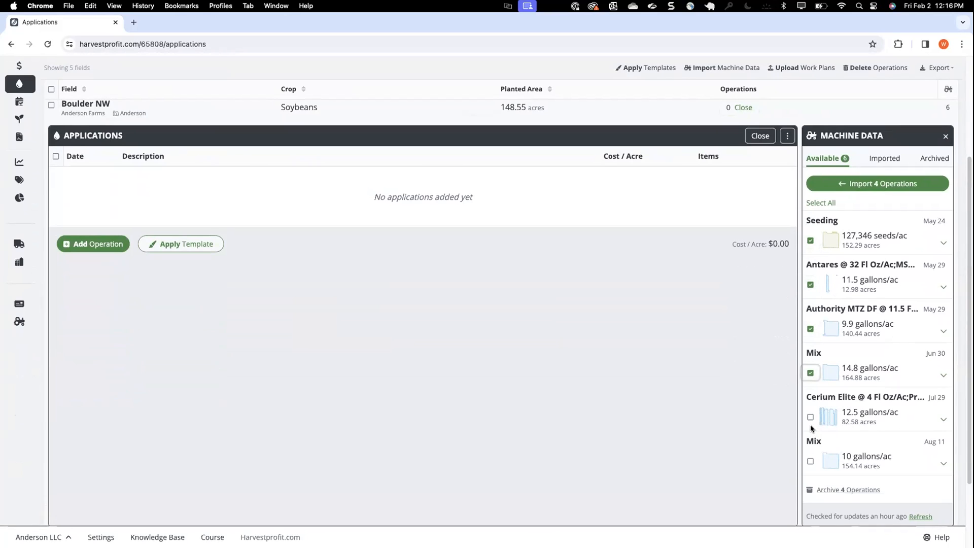
left_click(810, 418)
left_click(811, 463)
left_click(855, 186)
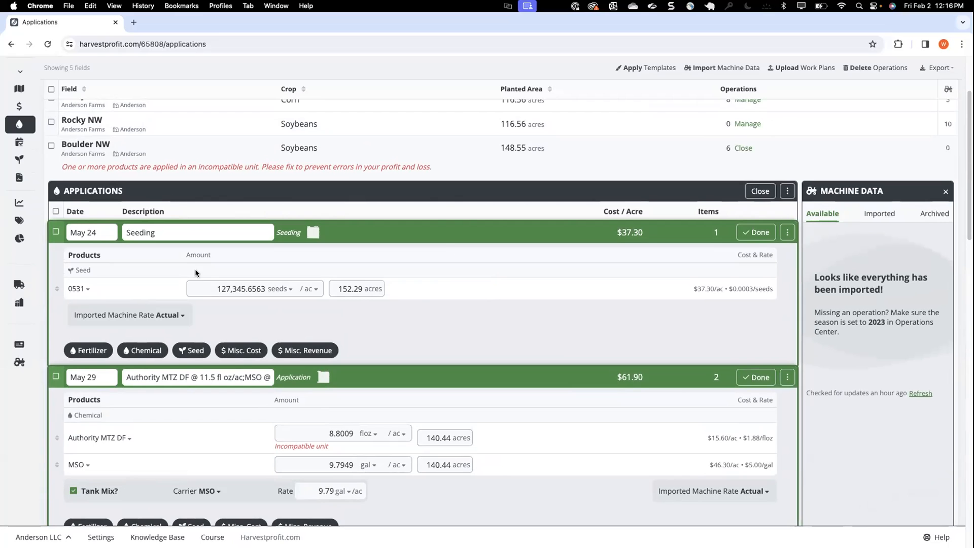
Delete the seed product 0531, including its line items, from the Inputs page and save the change
scroll(343, 187, "up", 2)
left_click(19, 147)
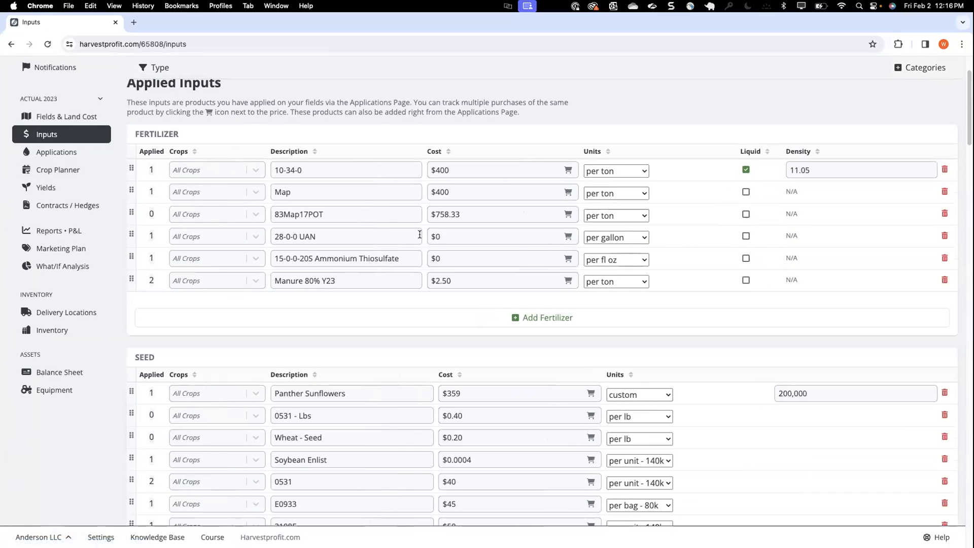
scroll(495, 300, "down", 3)
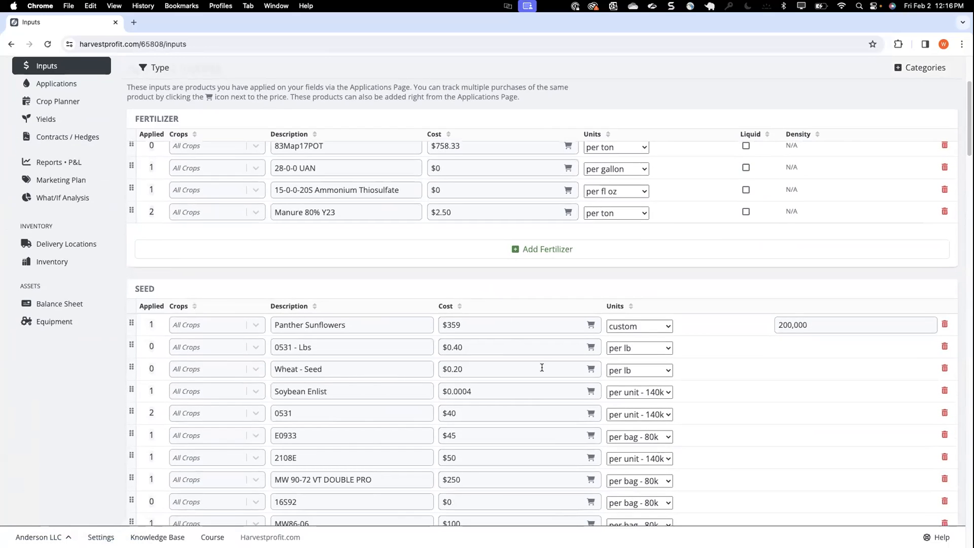
scroll(542, 367, "down", 3)
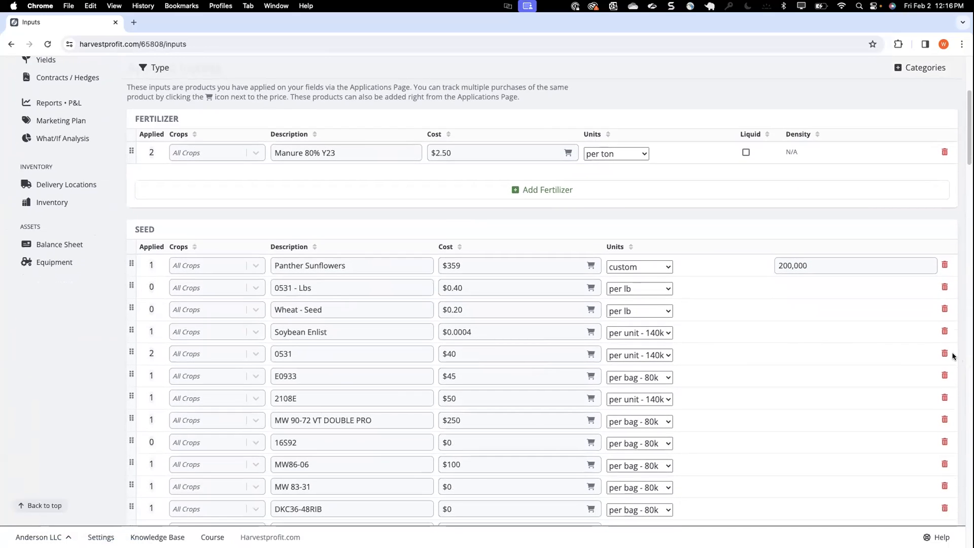
left_click(945, 354)
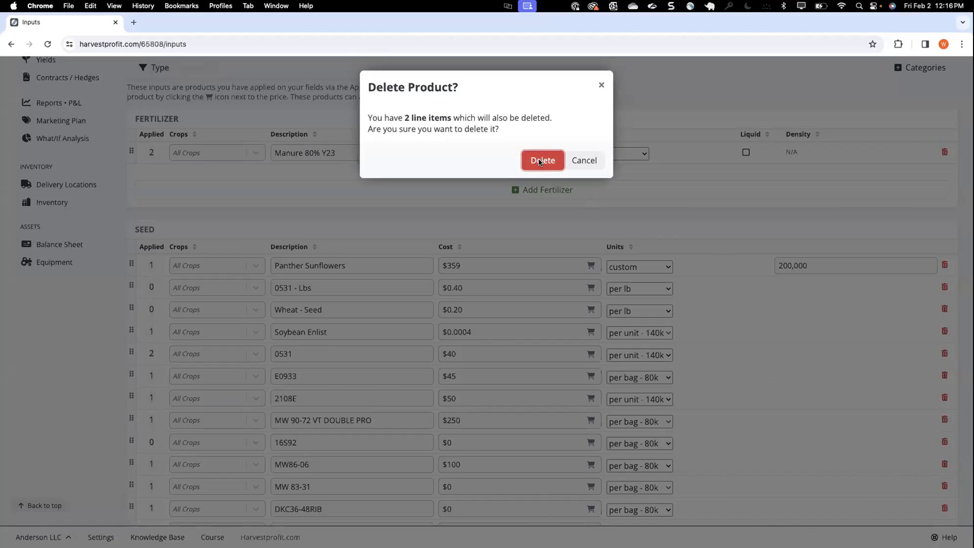
left_click(540, 160)
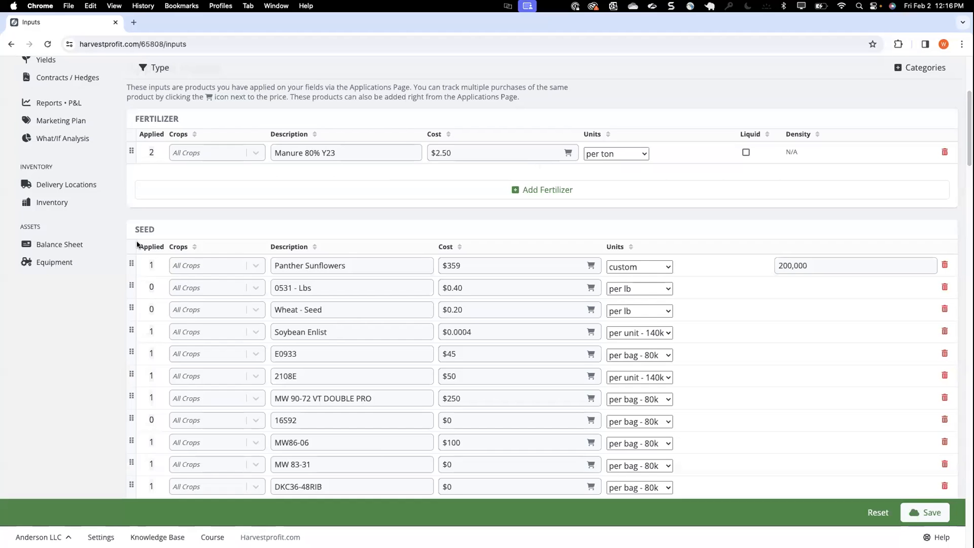
left_click(925, 512)
Return to Boulder NW's operations on the Applications page and delete the empty May 24 Seeding operation
scroll(74, 169, "up", 3)
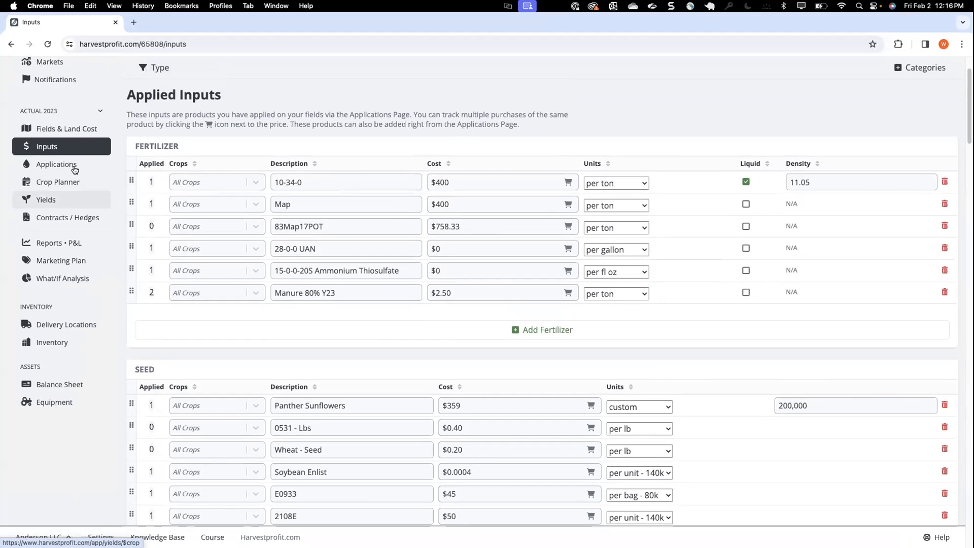
left_click(54, 166)
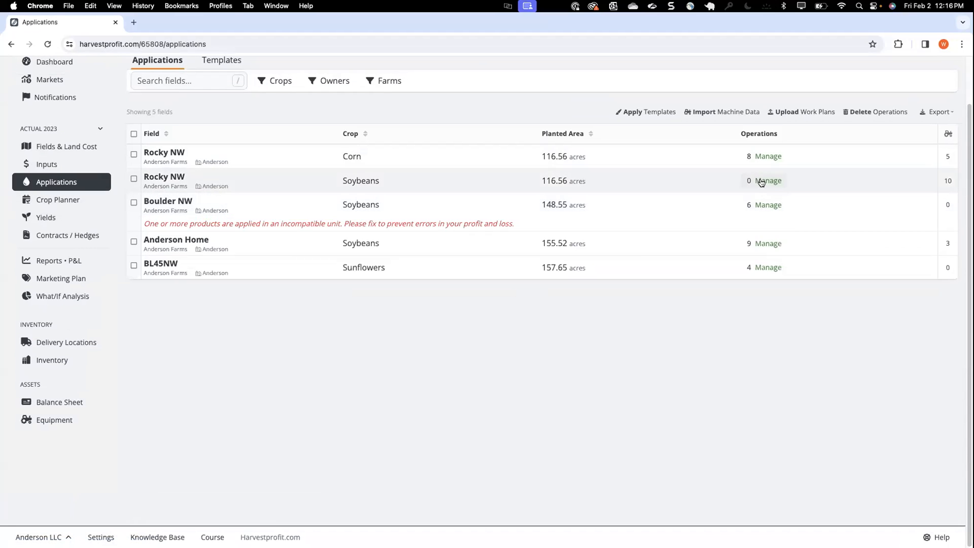
left_click(762, 204)
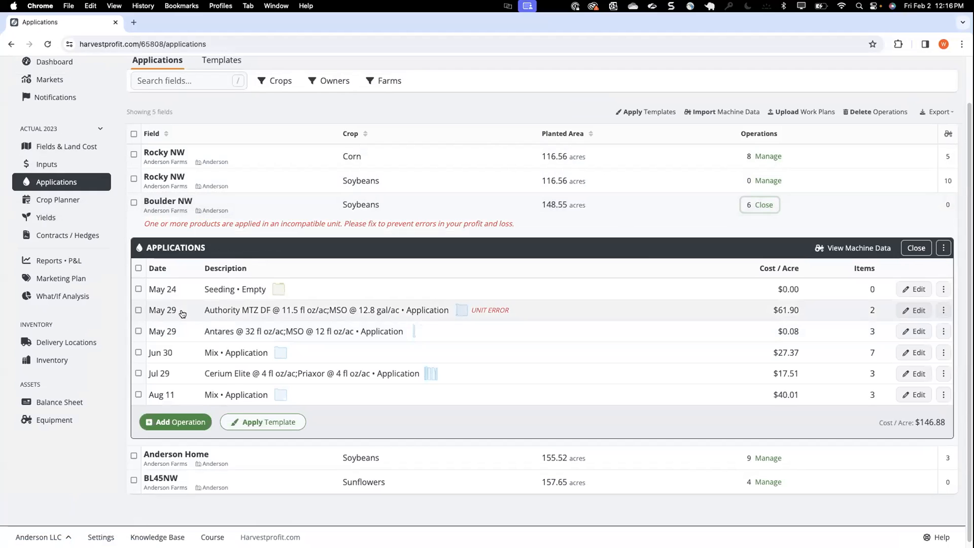
left_click(182, 289)
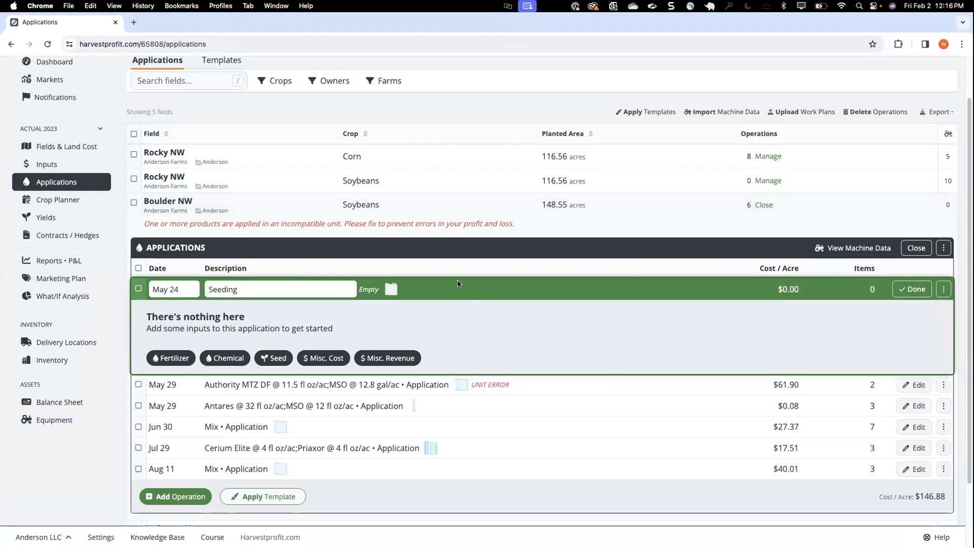
left_click(944, 289)
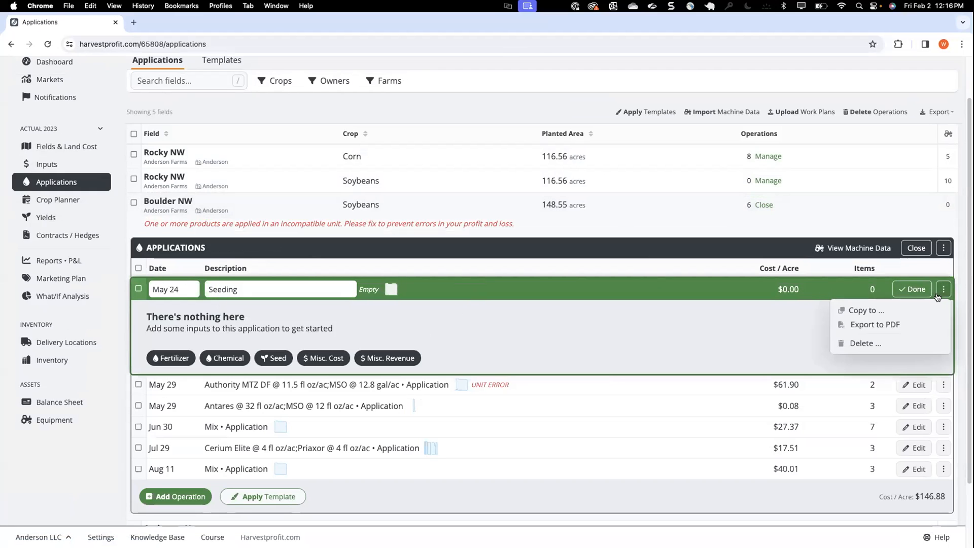
left_click(866, 343)
left_click(509, 315)
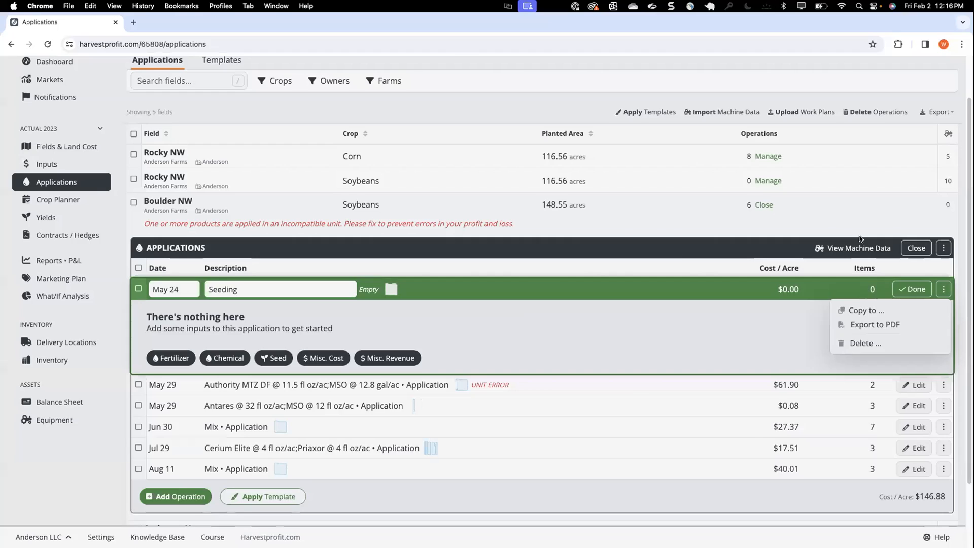
Import the May 24 Seeding operation from Boulder NW's machine data, bringing in seed 0531 as a new variety
left_click(840, 252)
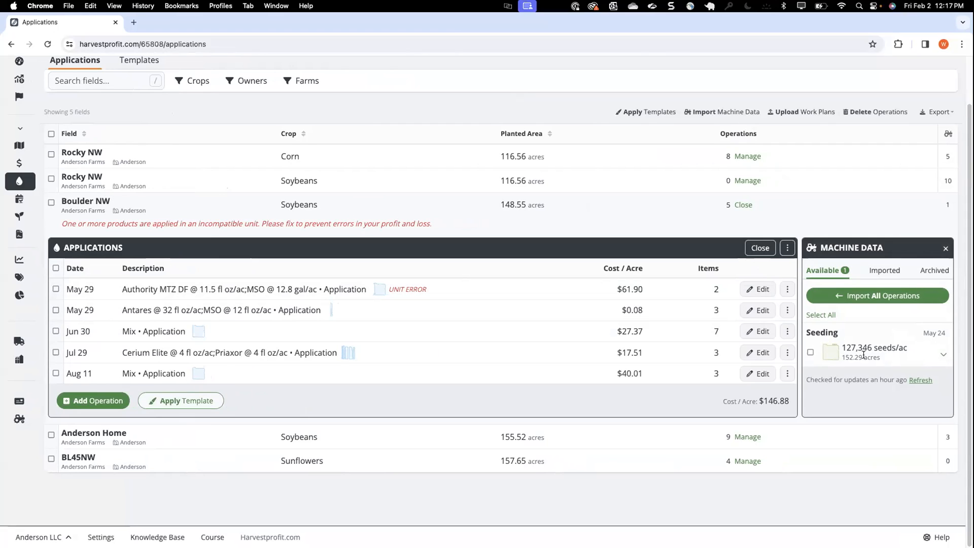
left_click(941, 356)
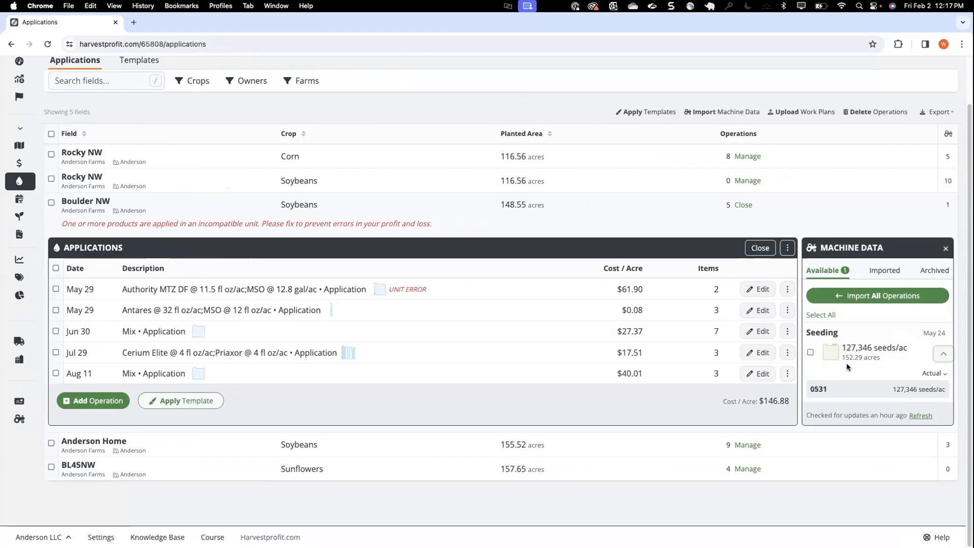
left_click(810, 354)
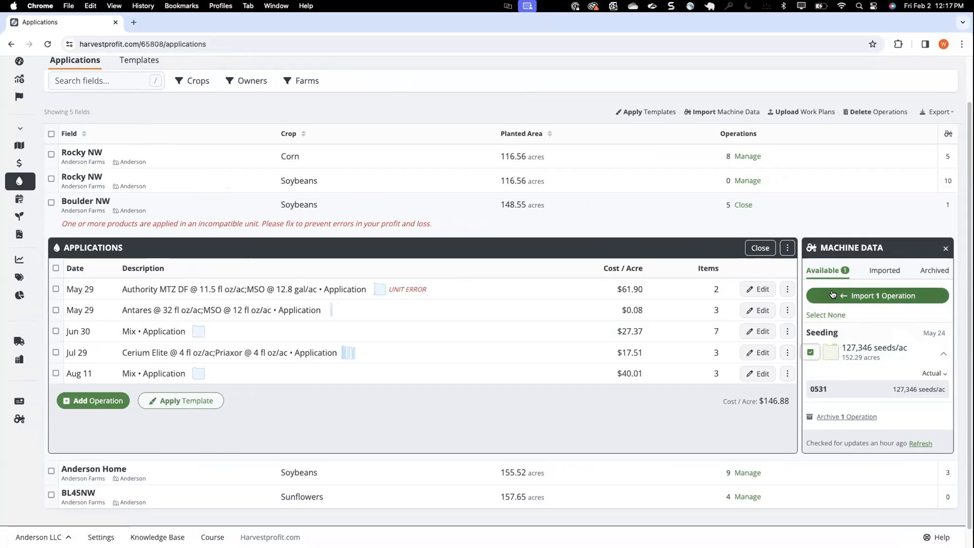
left_click(833, 295)
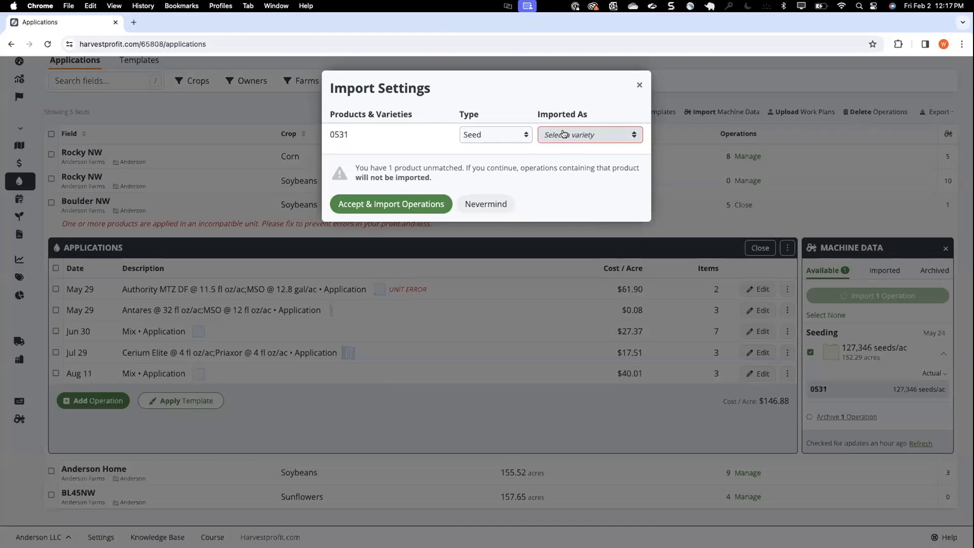
left_click(564, 134)
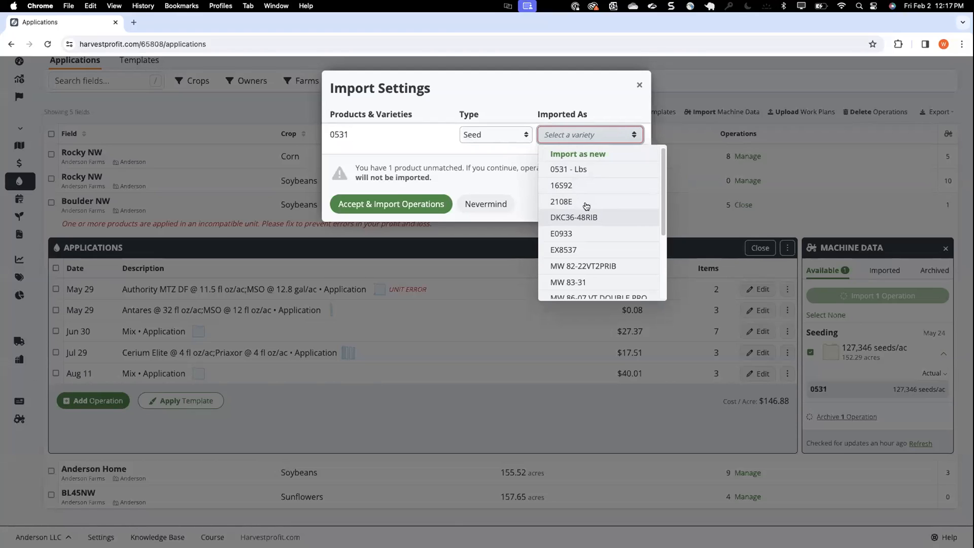
left_click(580, 156)
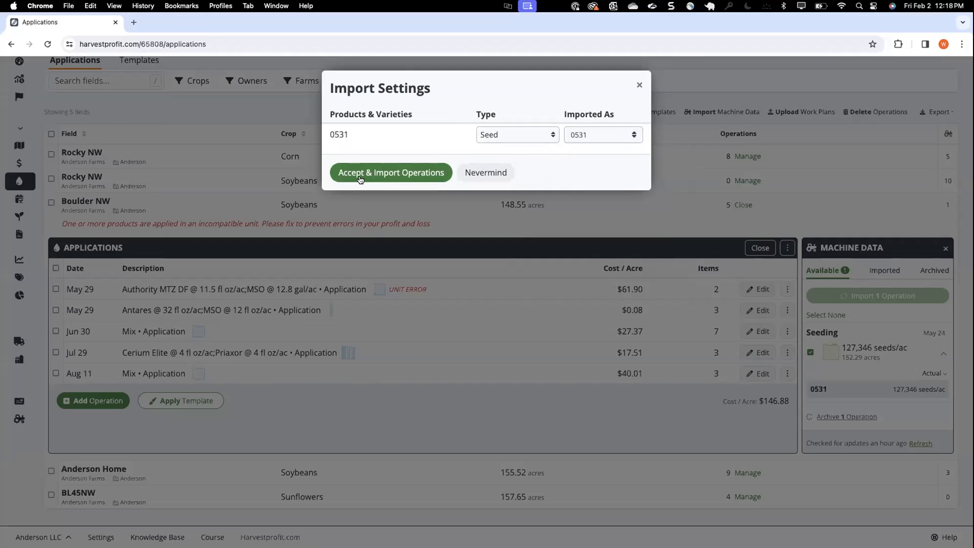
left_click(350, 175)
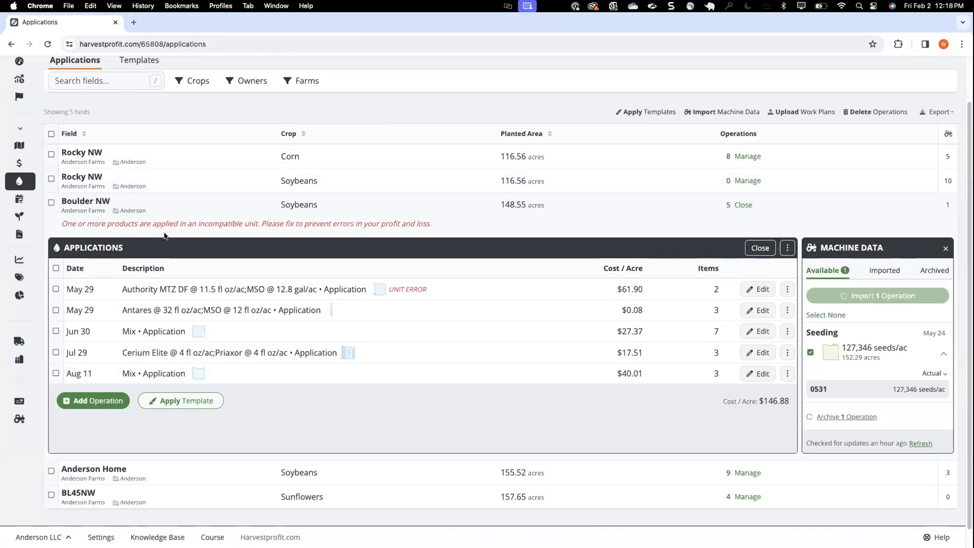
Open the Inputs page, reload it, and find the newly imported 0531 variety in the seed list
scroll(551, 350, "up", 1)
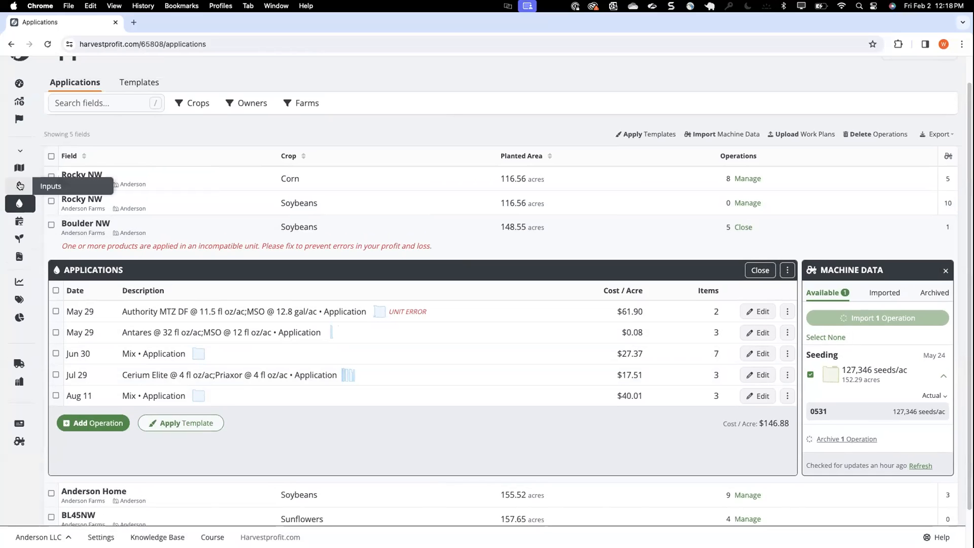
left_click(19, 185)
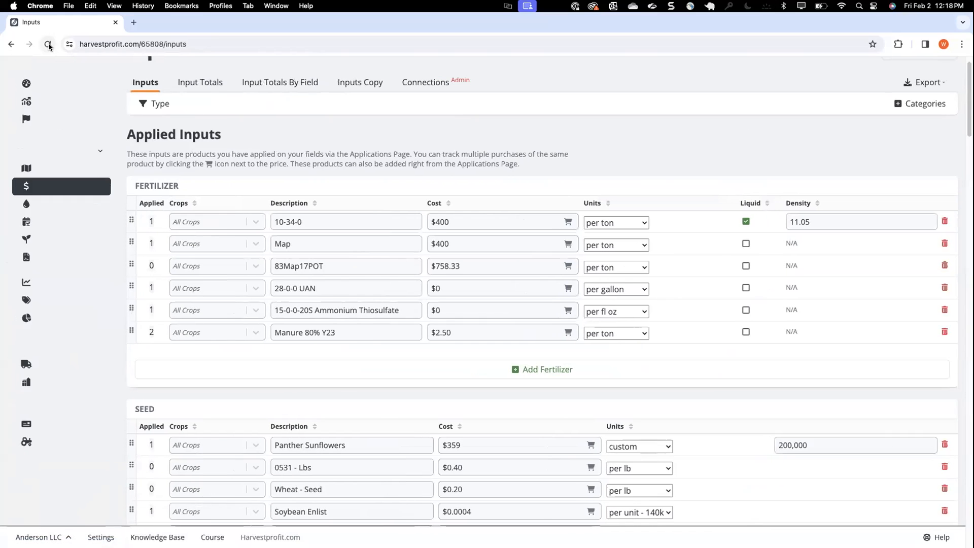
left_click(48, 45)
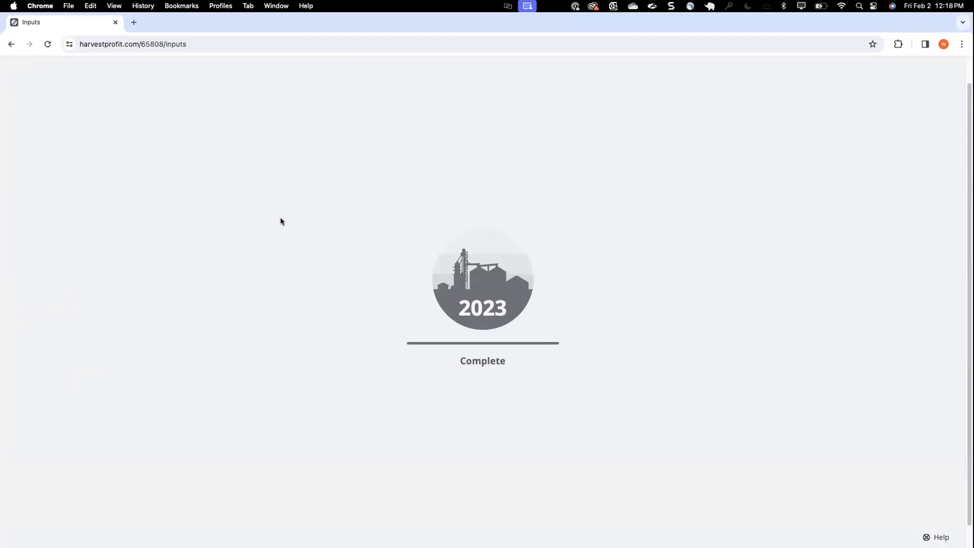
scroll(281, 218, "down", 2)
scroll(281, 220, "down", 5)
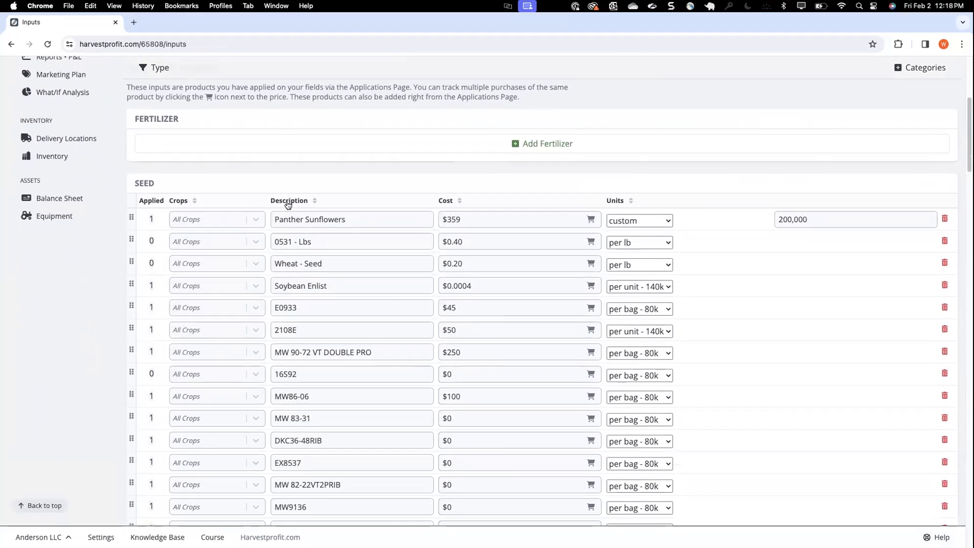
scroll(291, 203, "down", 2)
scroll(291, 203, "down", 2)
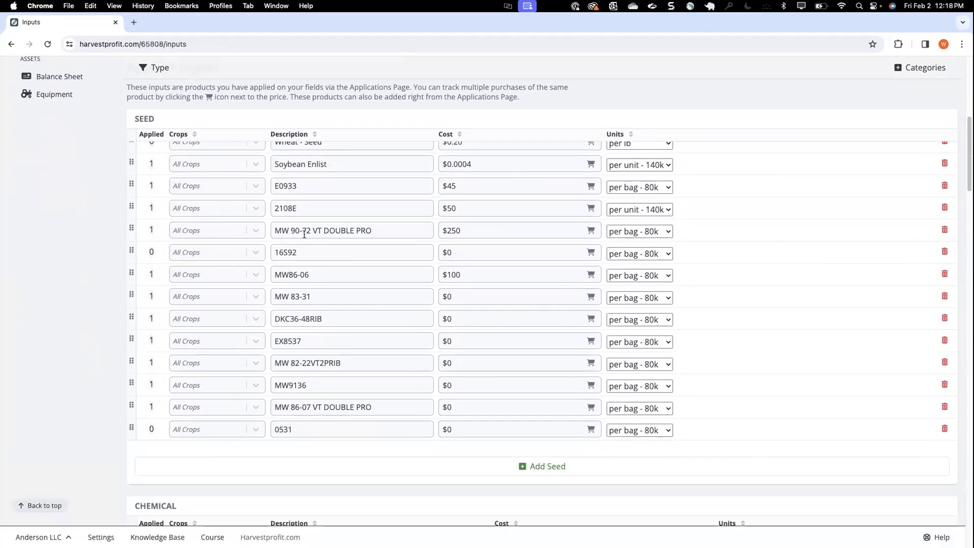
Set the pricing units of seed 0531 to per unit - 140k
left_click(304, 429)
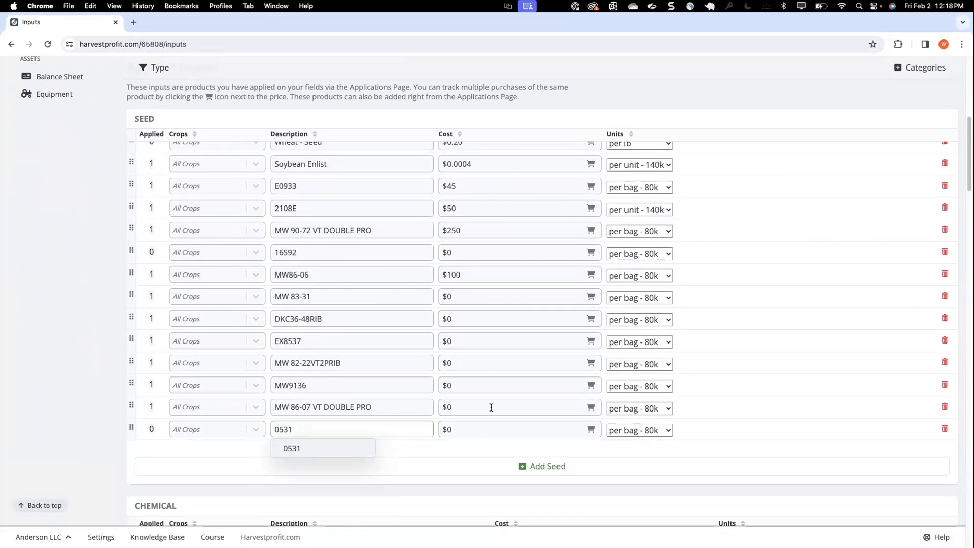
left_click(479, 424)
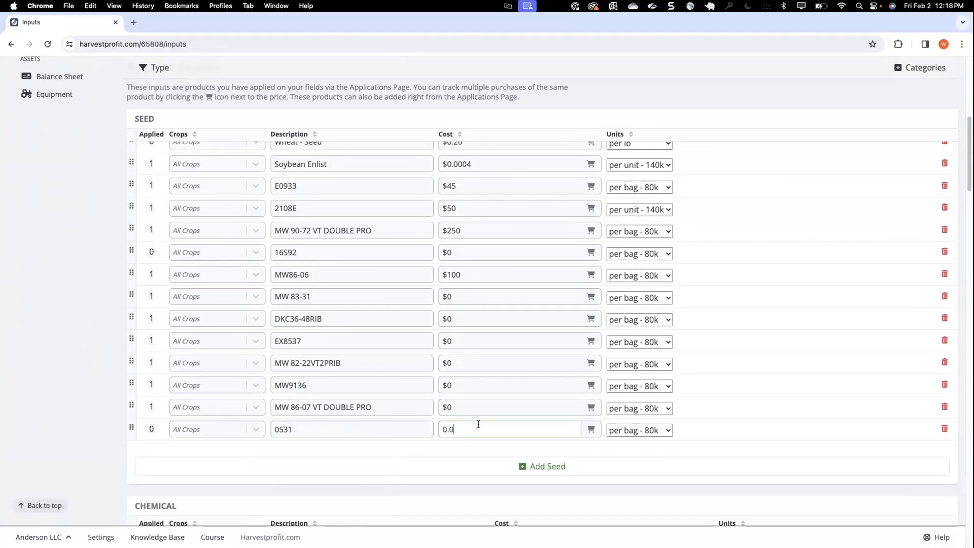
left_click(641, 431)
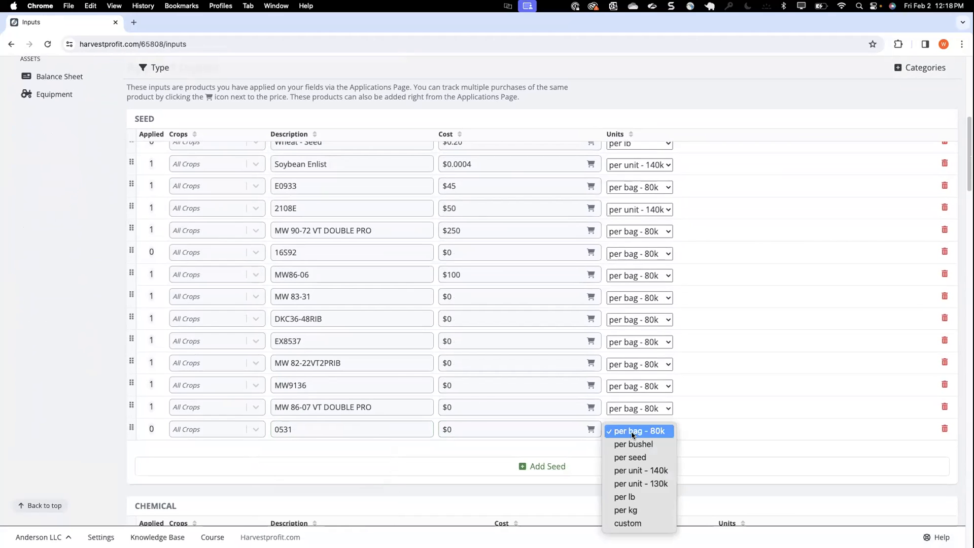
left_click(648, 471)
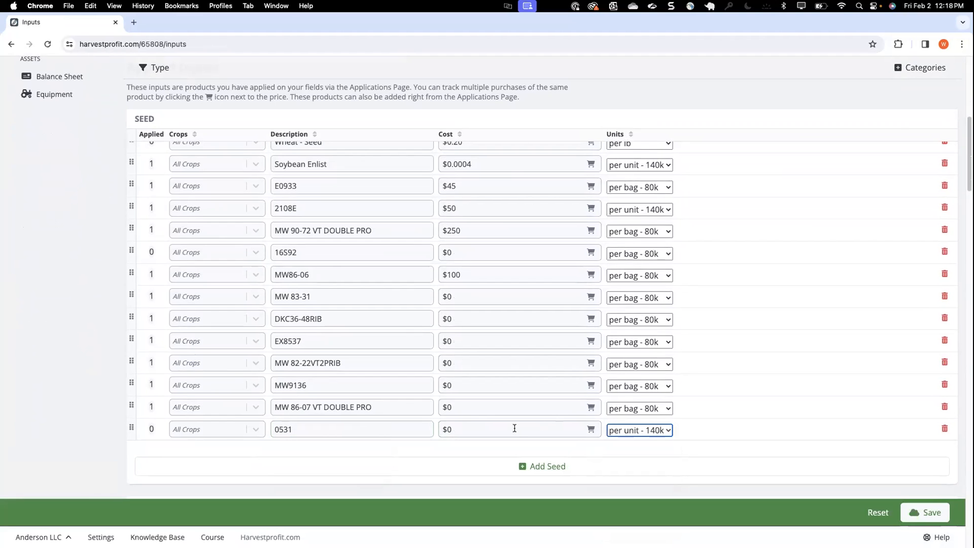
Set the cost of seed 0531 to $45 and save the input changes
scroll(515, 429, "up", 1)
left_click(470, 431)
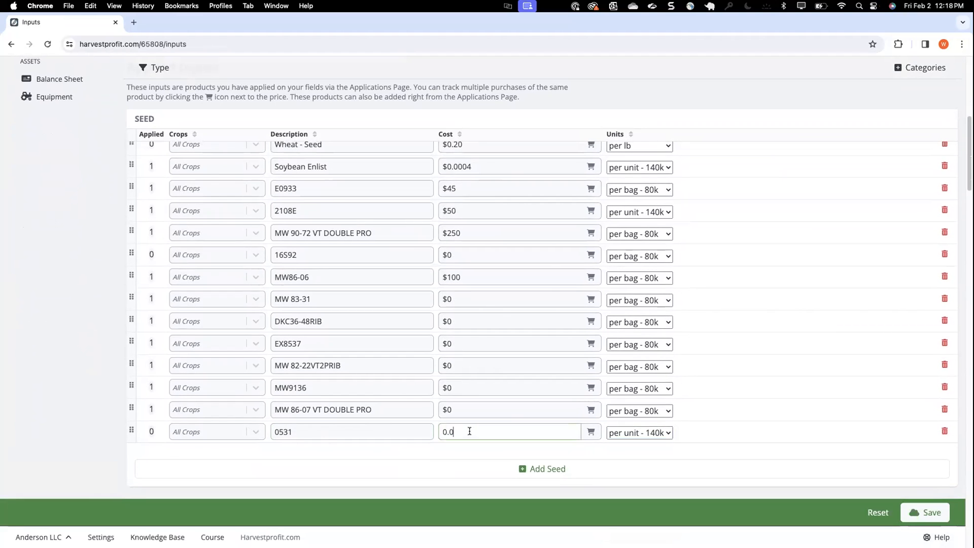
scroll(469, 430, "up", 3)
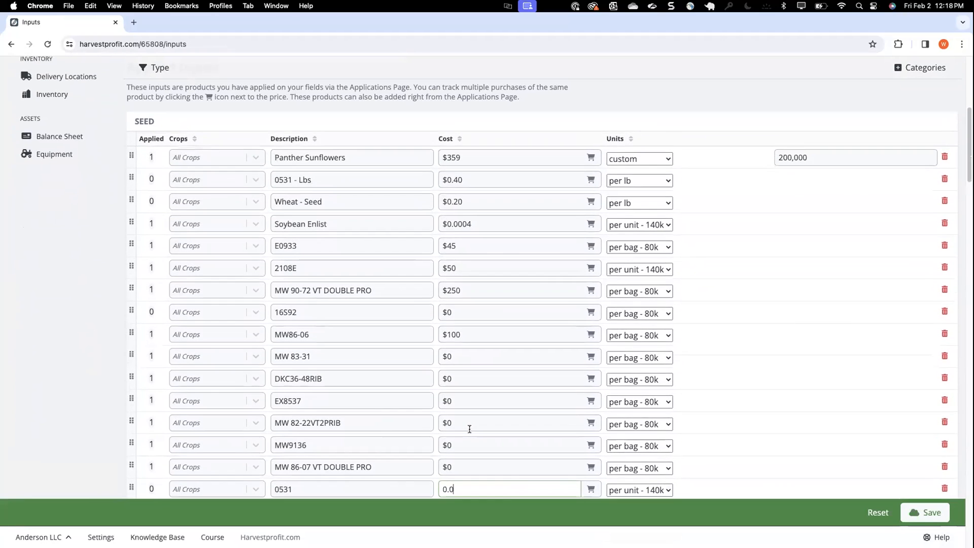
scroll(469, 429, "down", 3)
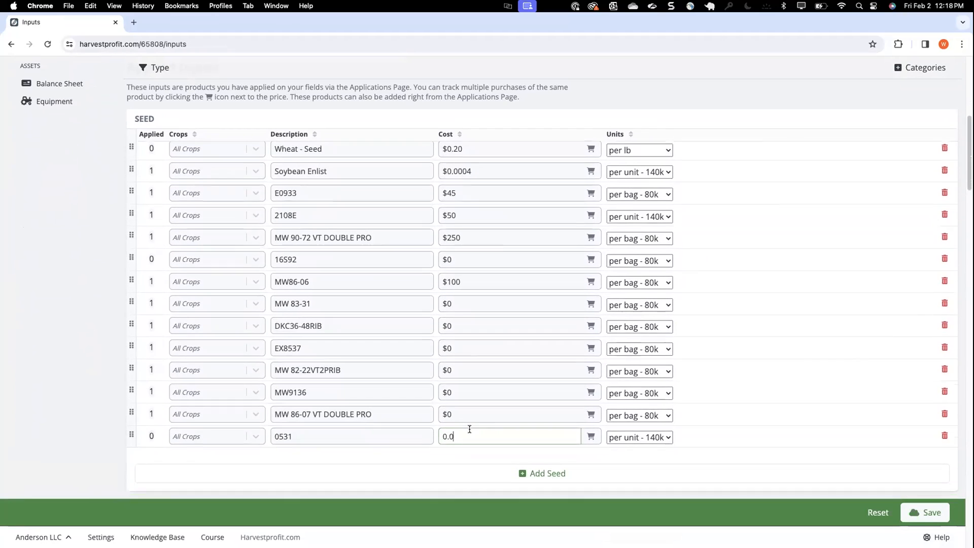
double_click(465, 427)
type("45")
left_click(924, 513)
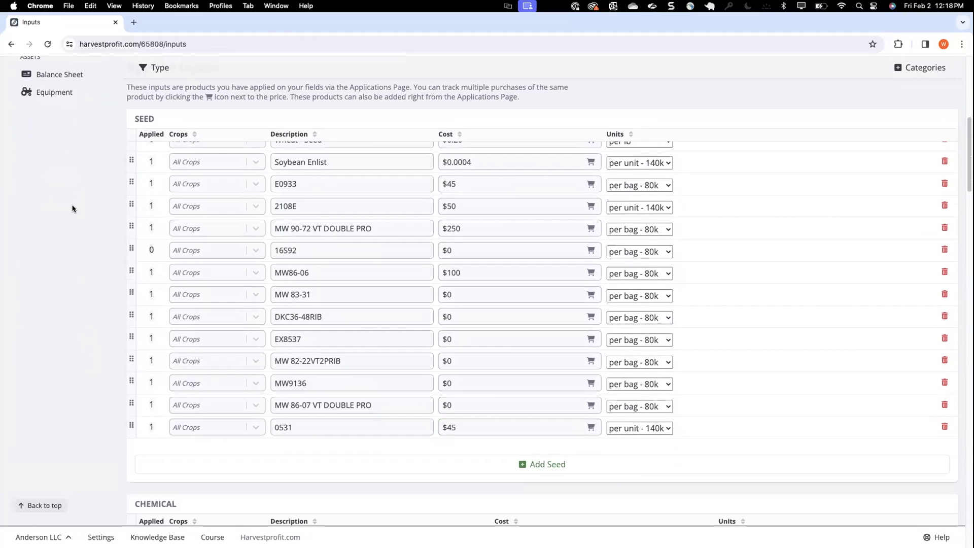
Open Boulder NW's operations on the Applications page and examine the incompatible Authority MTZ DF unit in the May 29 operation
scroll(72, 208, "up", 10)
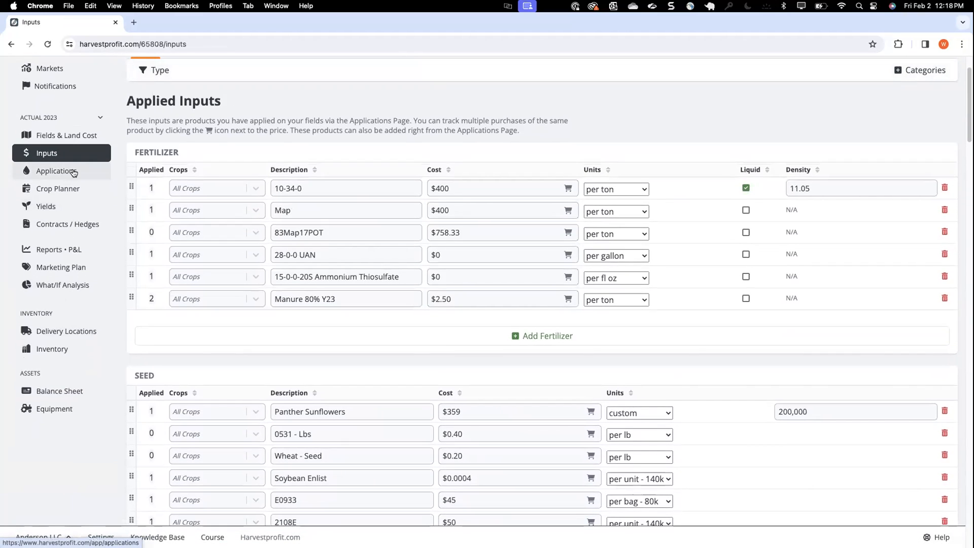
left_click(74, 173)
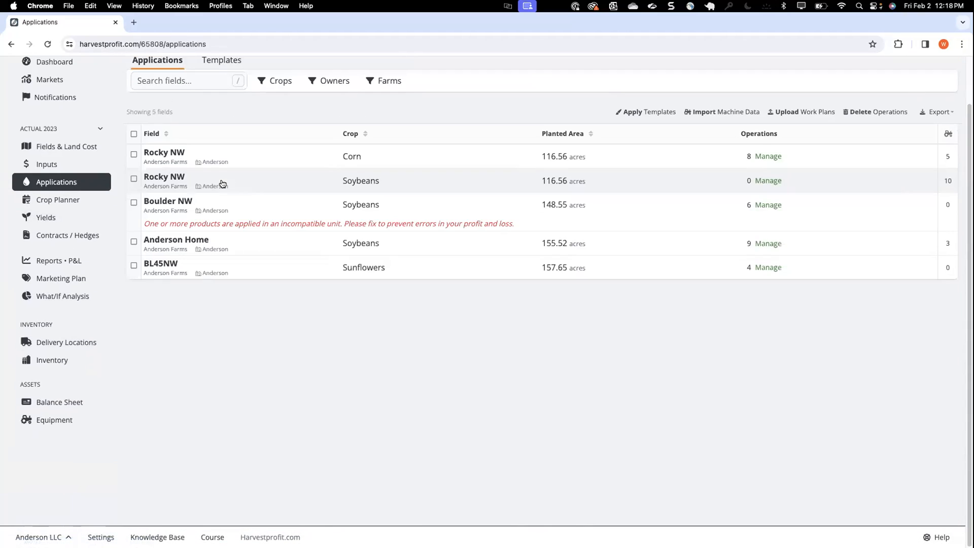
left_click(768, 205)
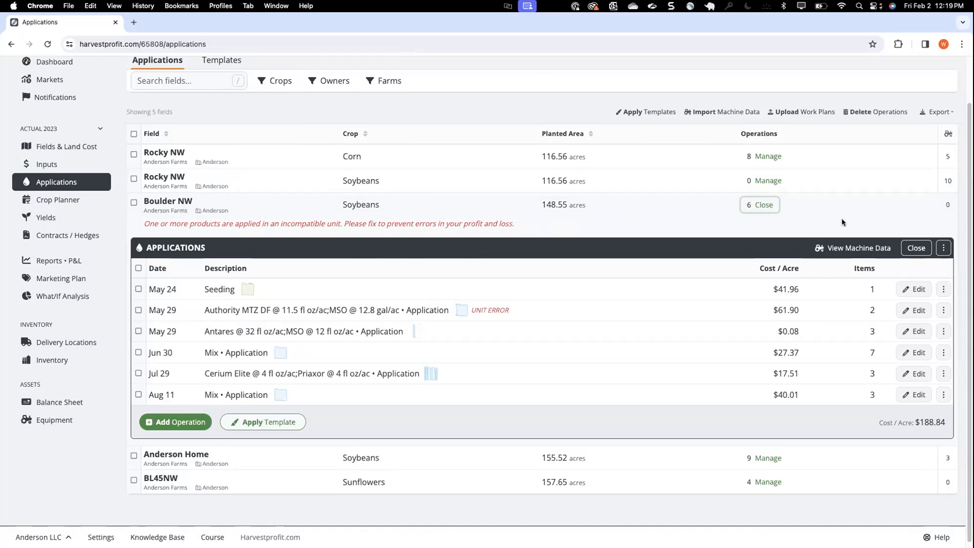
left_click(914, 310)
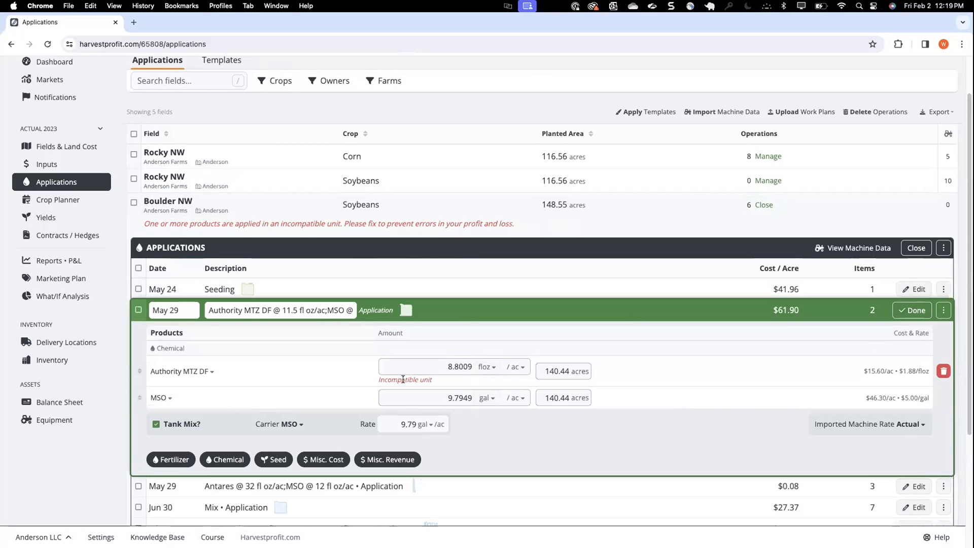
left_click_drag(375, 382, 438, 386)
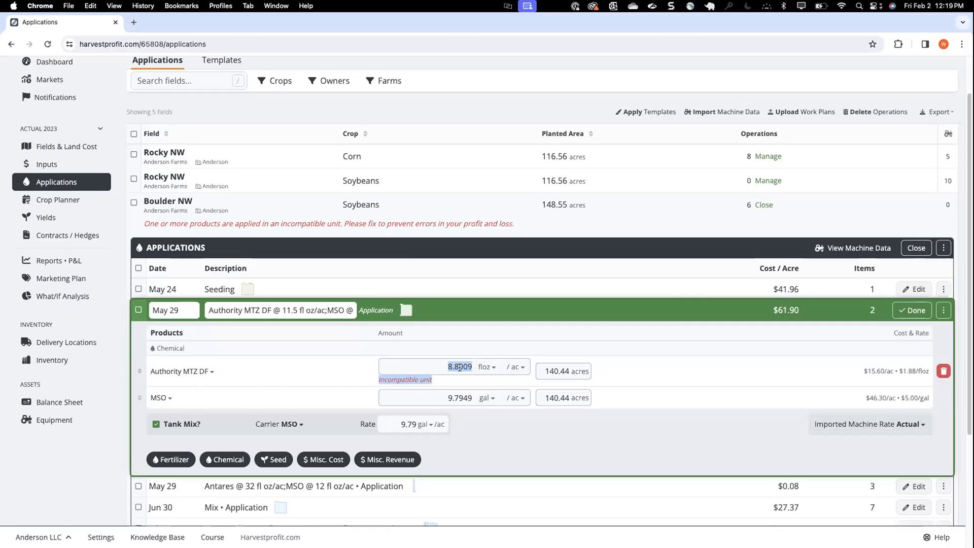
On the Inputs page, sort the chemicals by description and open the product applications of Authority MTZ DF
left_click(77, 163)
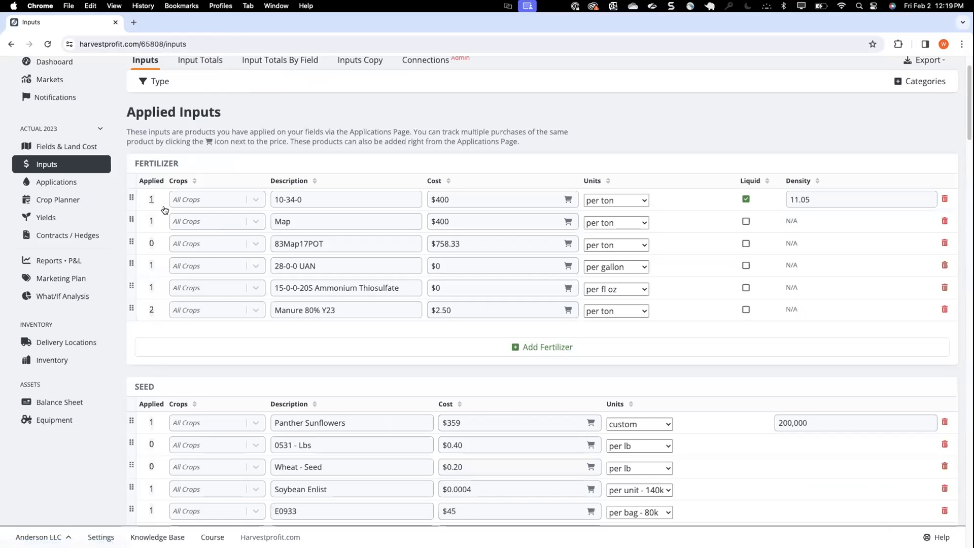
scroll(220, 266, "down", 3)
scroll(219, 265, "down", 5)
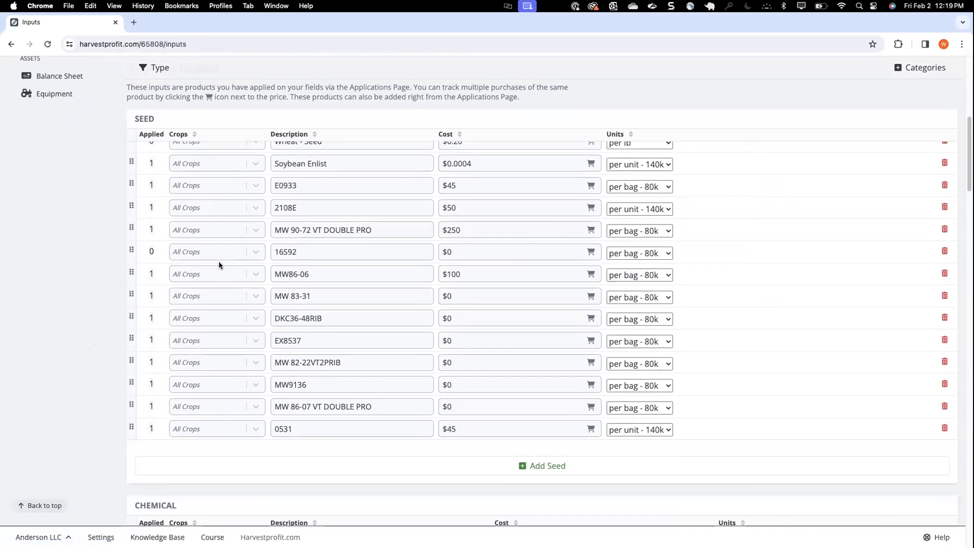
scroll(220, 266, "down", 7)
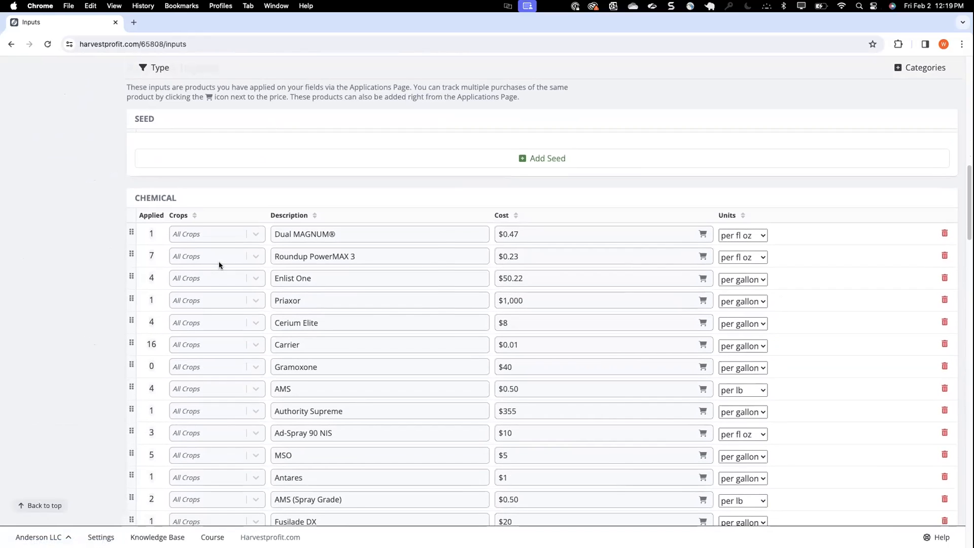
left_click(286, 217)
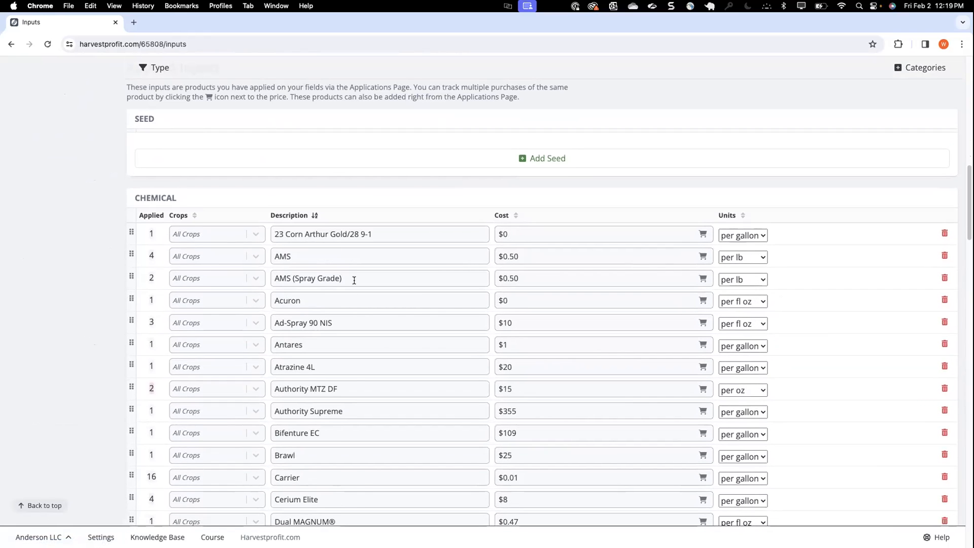
scroll(354, 281, "down", 2)
scroll(354, 280, "down", 2)
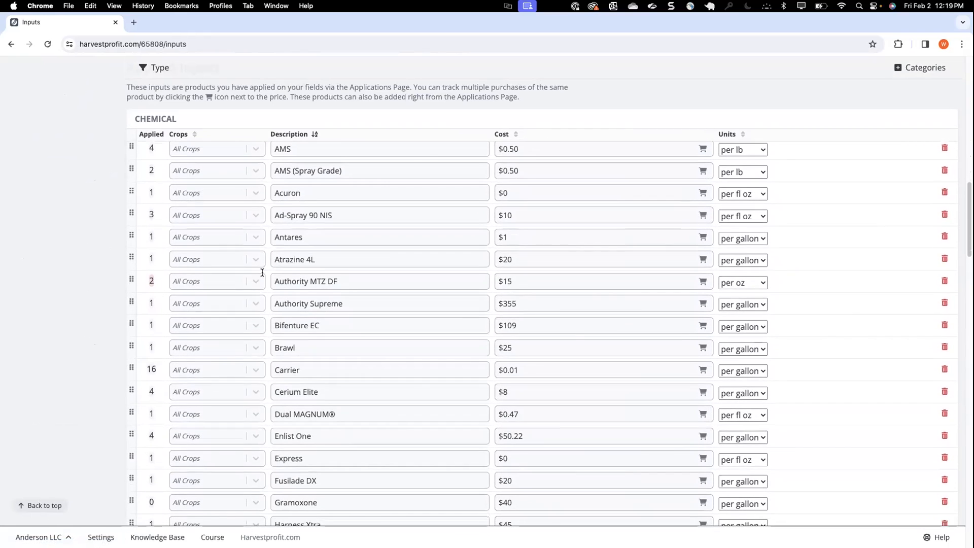
left_click(151, 282)
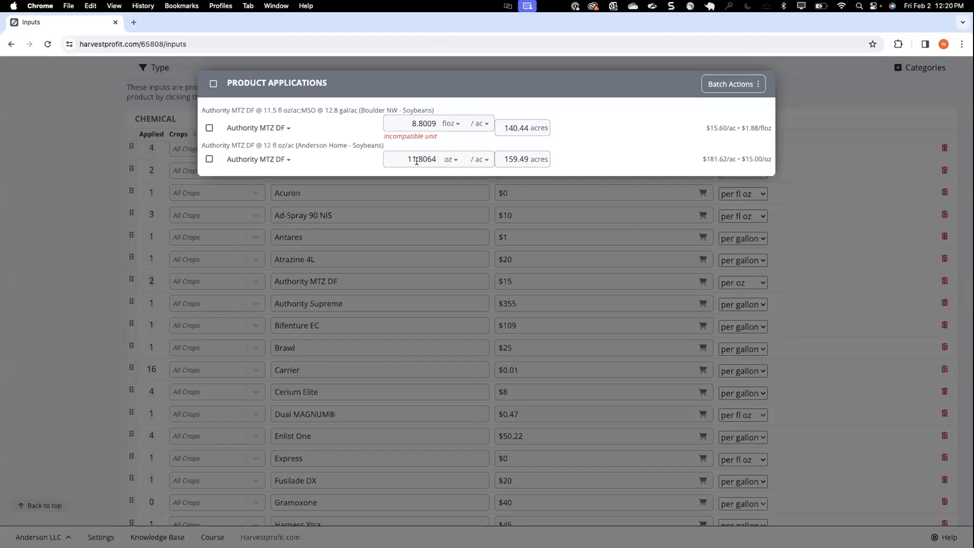
Check the rate unit options for Boulder NW's Authority MTZ DF application and close the product applications without changing anything
left_click(449, 127)
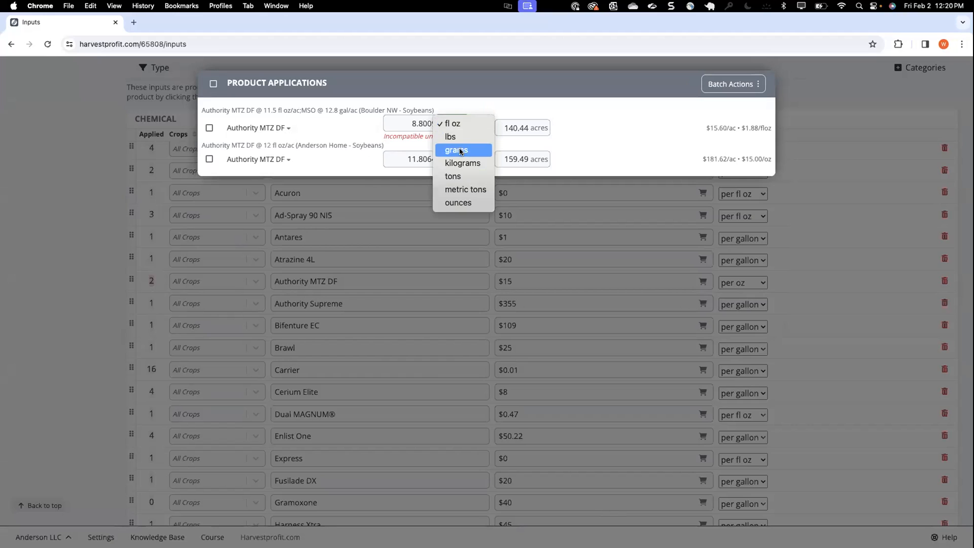
left_click(373, 135)
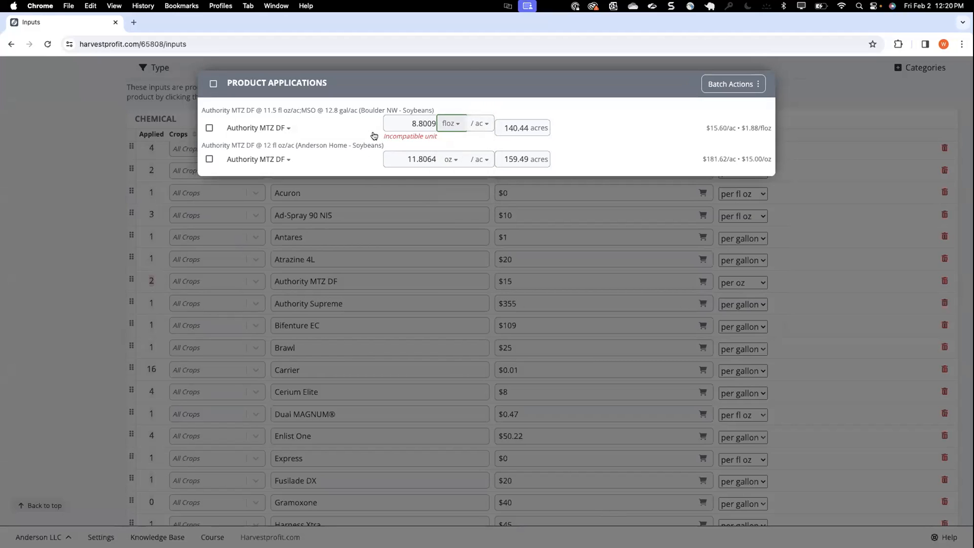
left_click(78, 220)
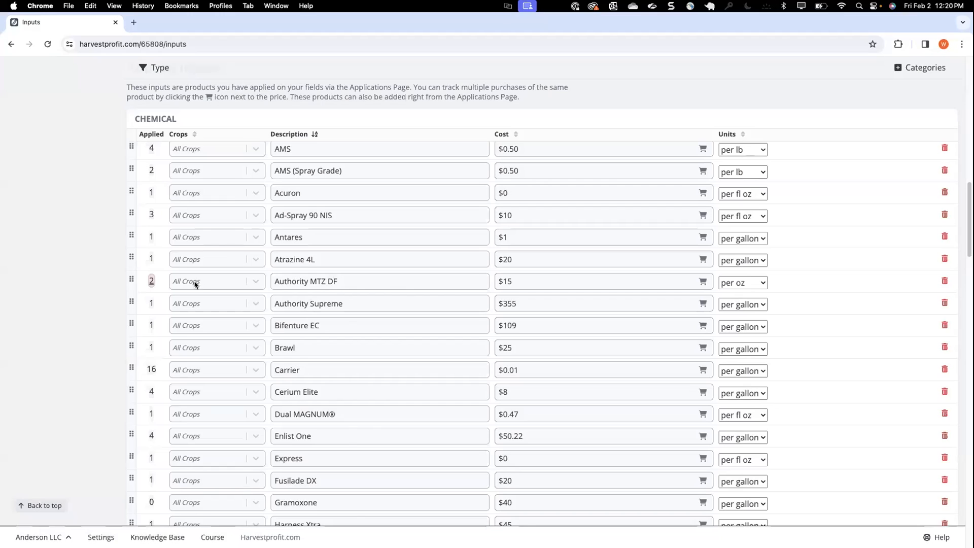
Set the pricing units of the chemical Authority MTZ DF to per fl oz and save the change
left_click(746, 282)
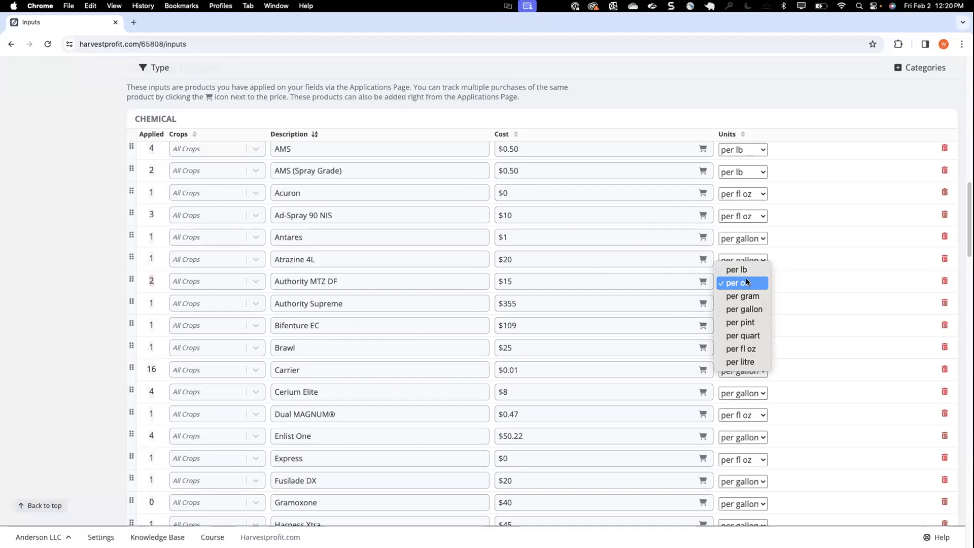
left_click(738, 352)
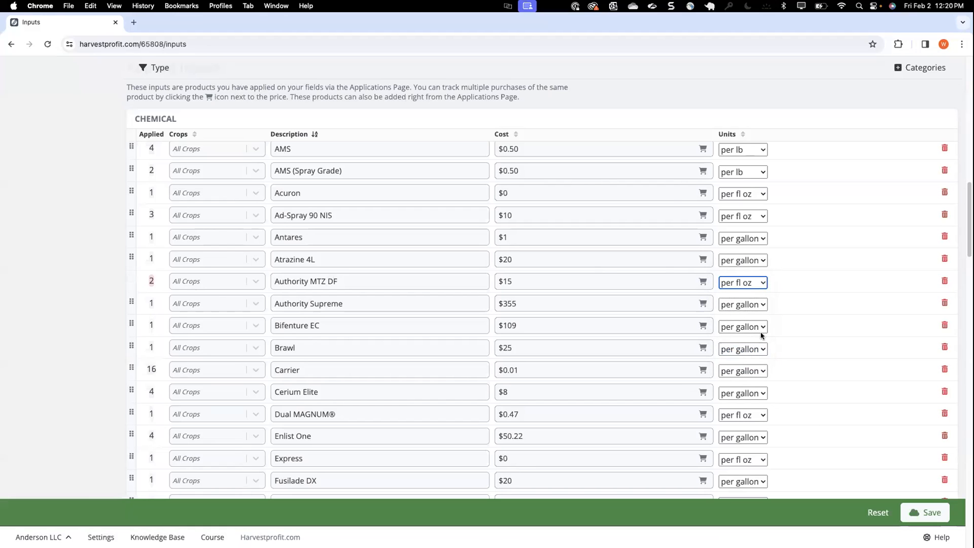
left_click(932, 512)
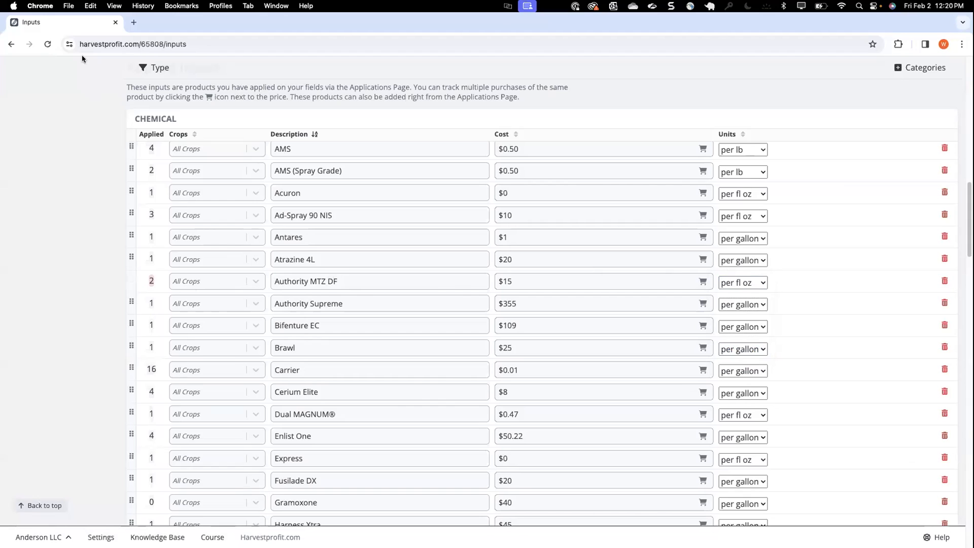
Reload the Inputs page and set the rate unit of Anderson Home's Authority MTZ DF application to fl oz
left_click(51, 44)
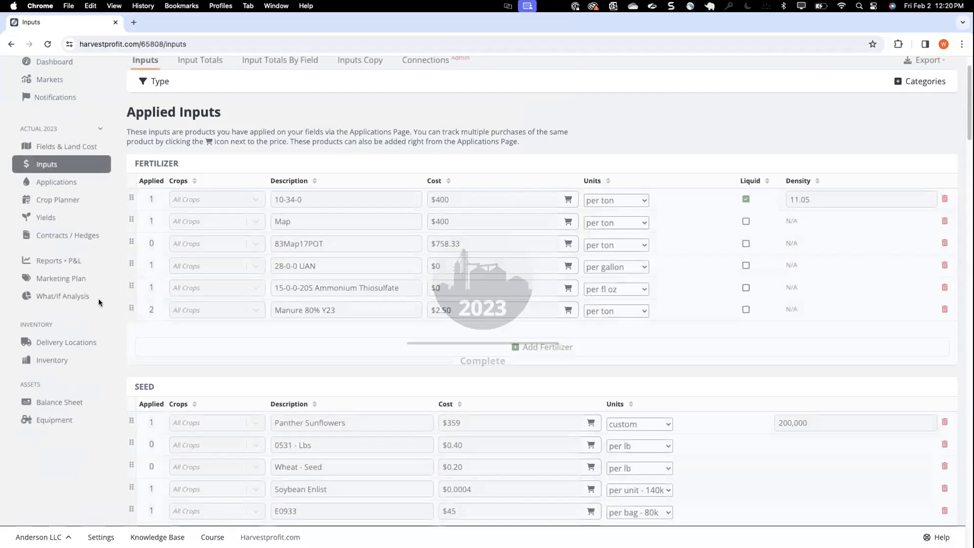
scroll(298, 274, "down", 5)
scroll(298, 275, "down", 3)
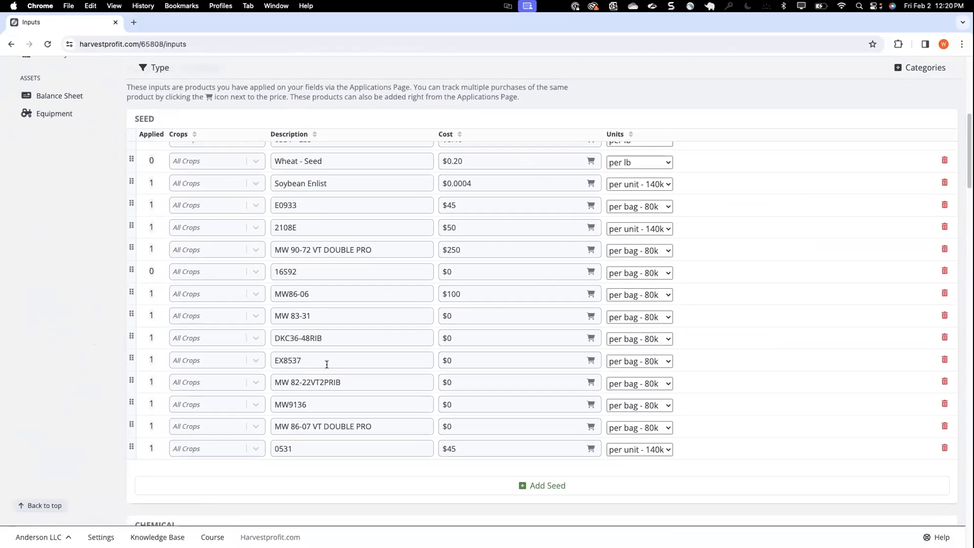
scroll(327, 364, "down", 8)
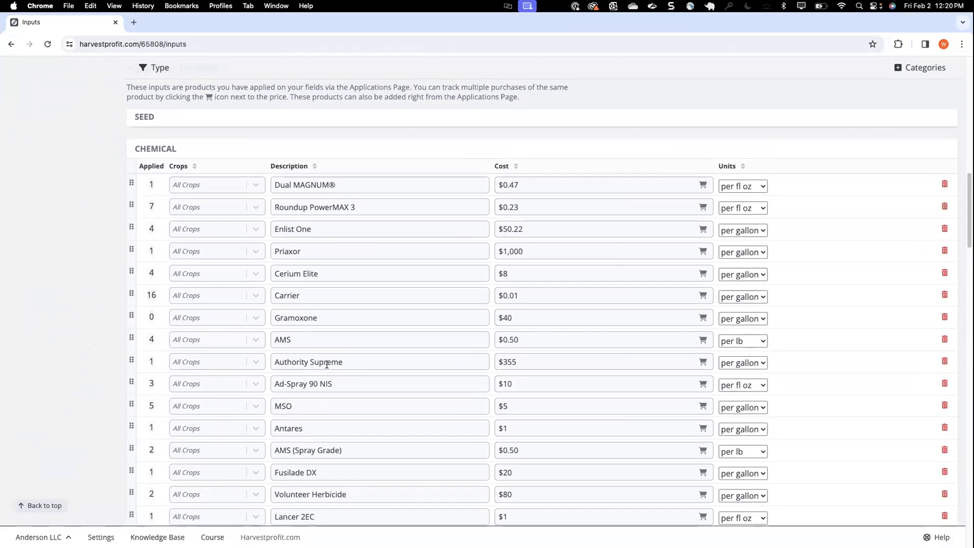
scroll(327, 365, "down", 5)
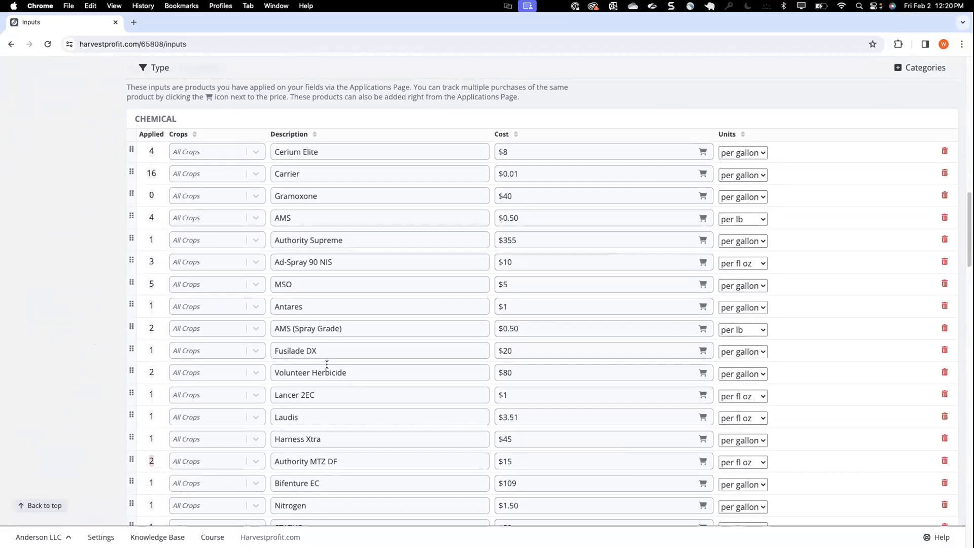
left_click(151, 462)
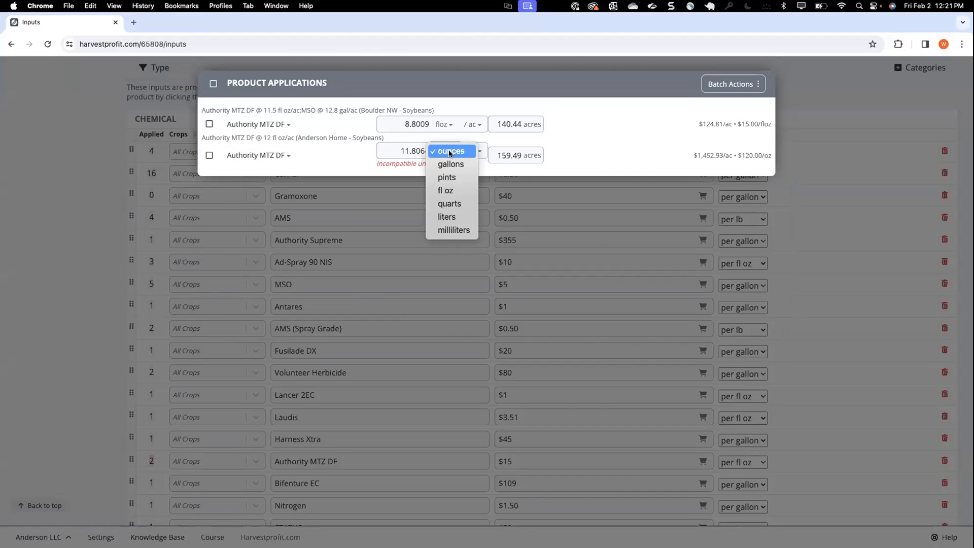
left_click(451, 191)
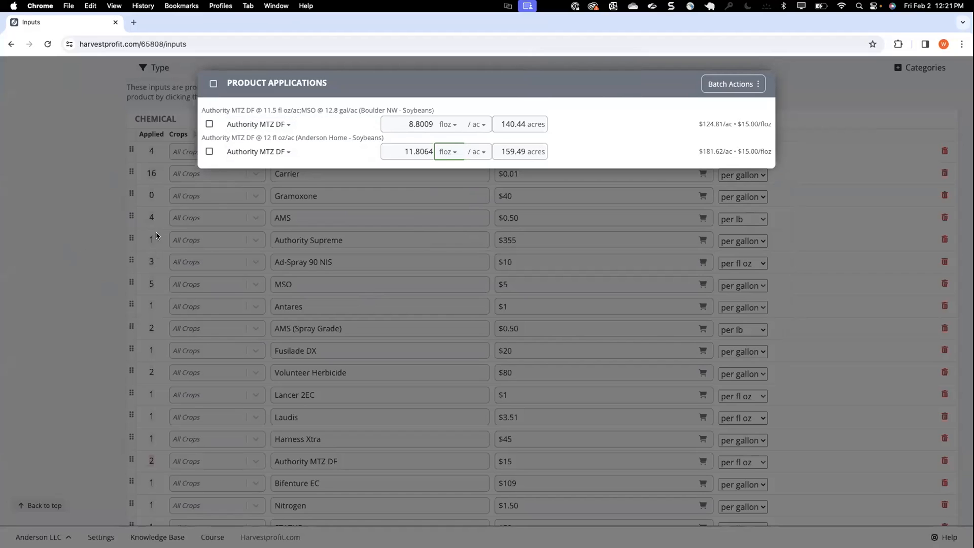
left_click(64, 244)
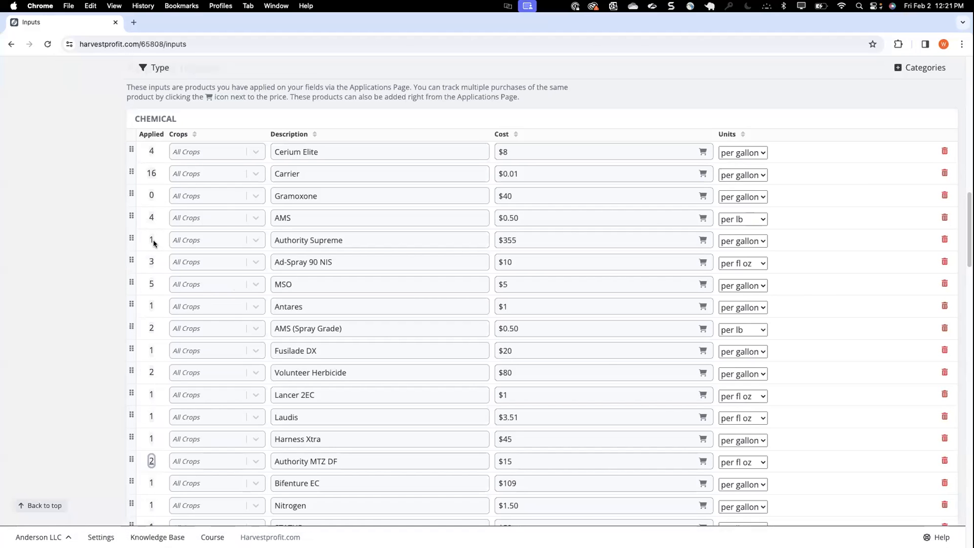
Open the Yields page for the 2023 crops
scroll(171, 268, "up", 1)
scroll(170, 267, "up", 20)
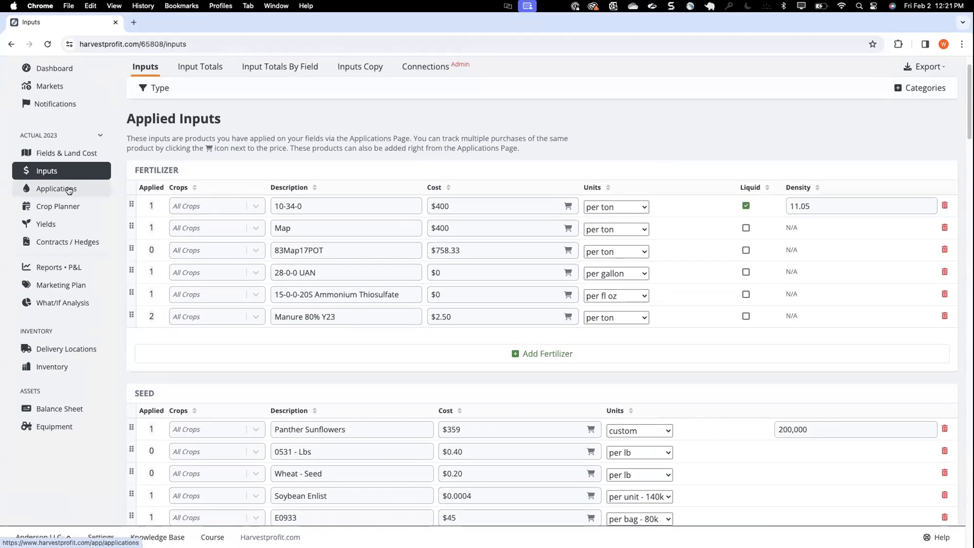
left_click(57, 224)
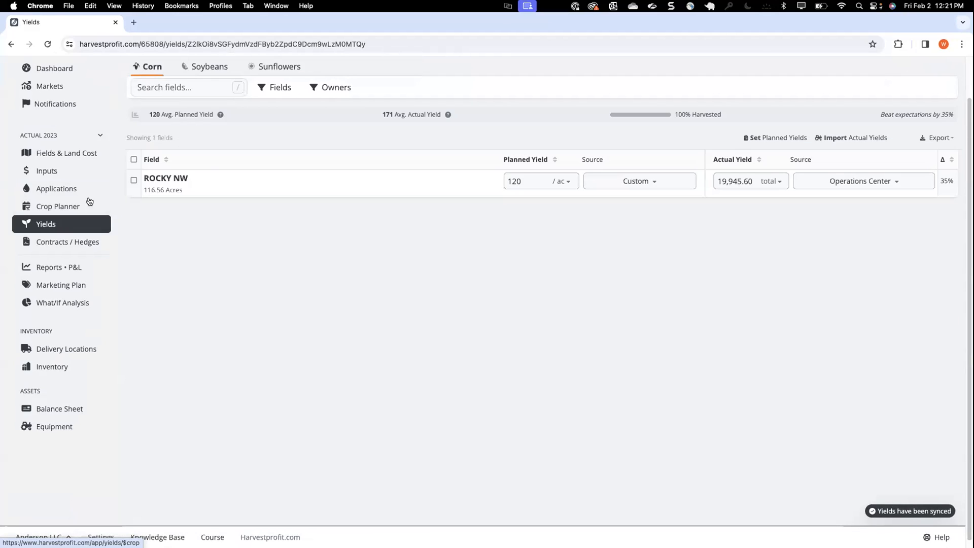
scroll(143, 121, "up", 2)
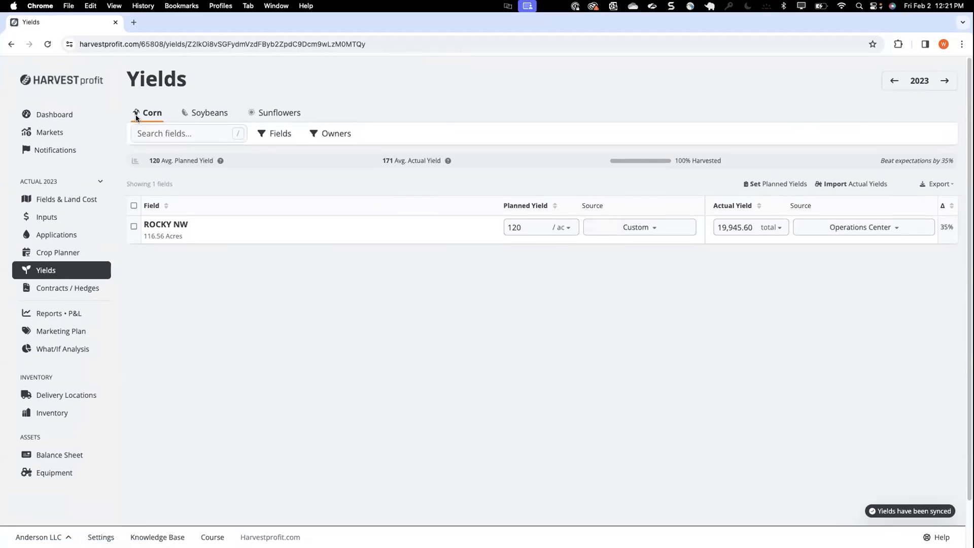
Show the soybean yields and add Boulder NW's actual yield using Operations Center as the source
left_click(202, 110)
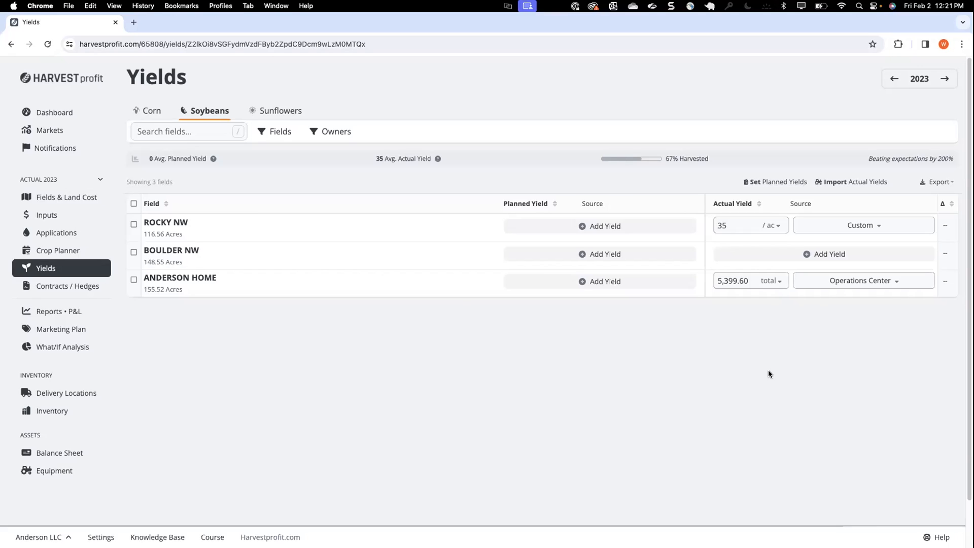
left_click(756, 253)
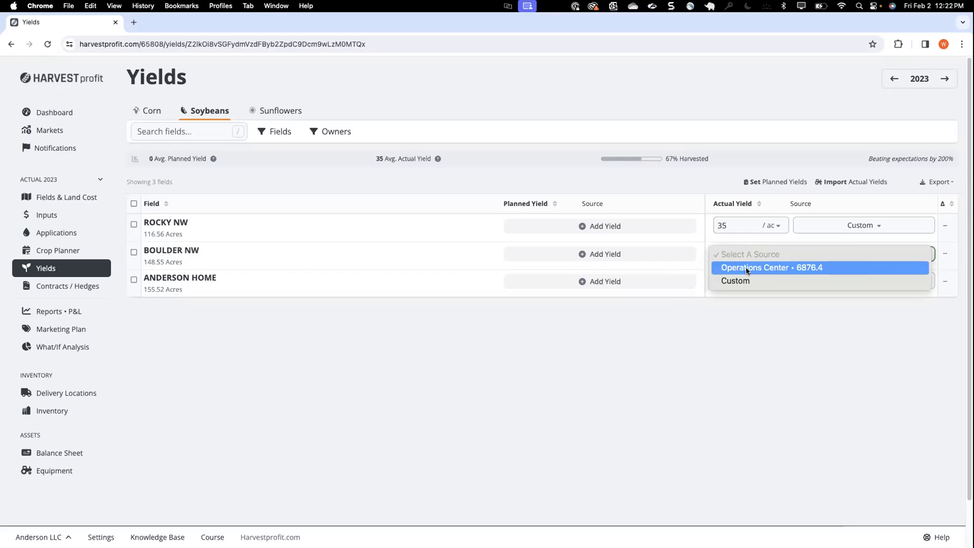
left_click(747, 269)
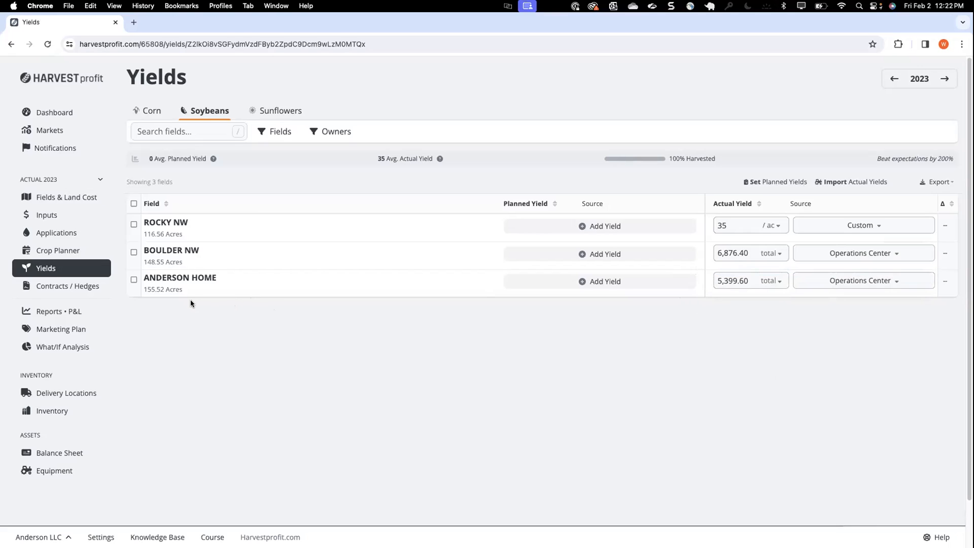
Open Boulder NW's soybean applications, examine the products in the Jun 30 Mix application, and close it without changes
left_click(87, 238)
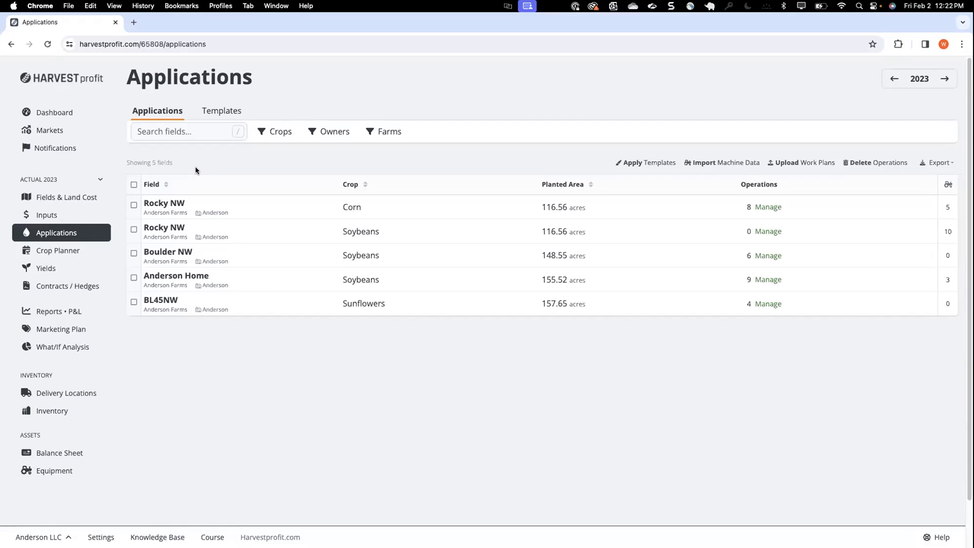
left_click(271, 251)
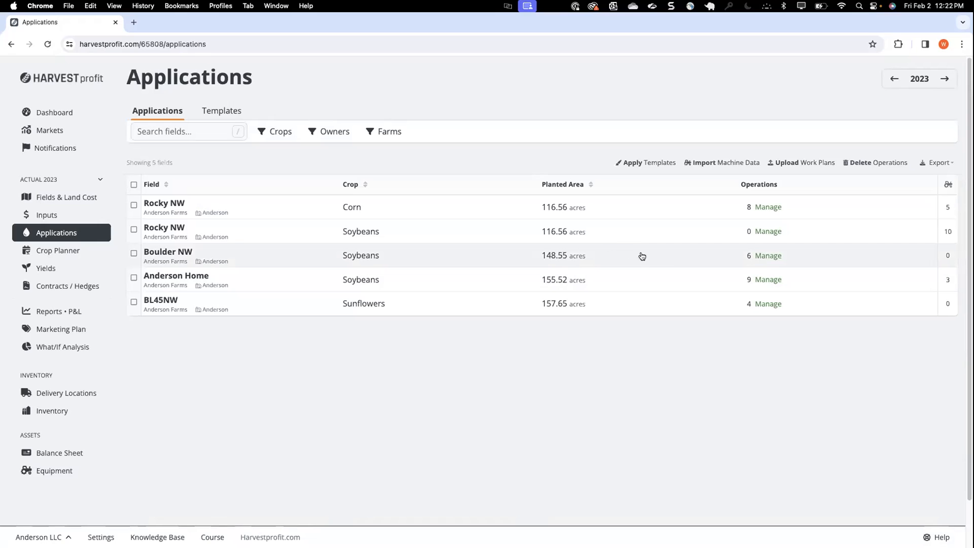
left_click(773, 256)
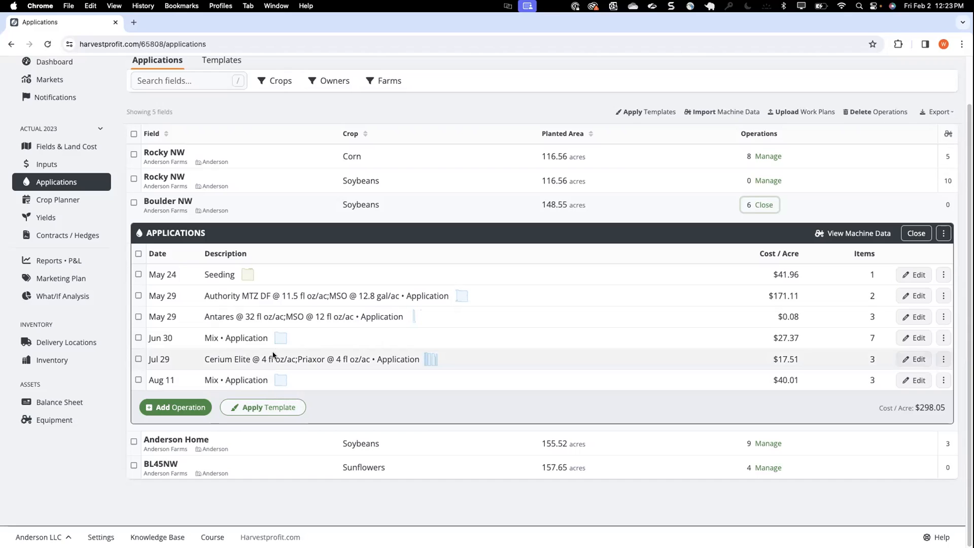
left_click(914, 338)
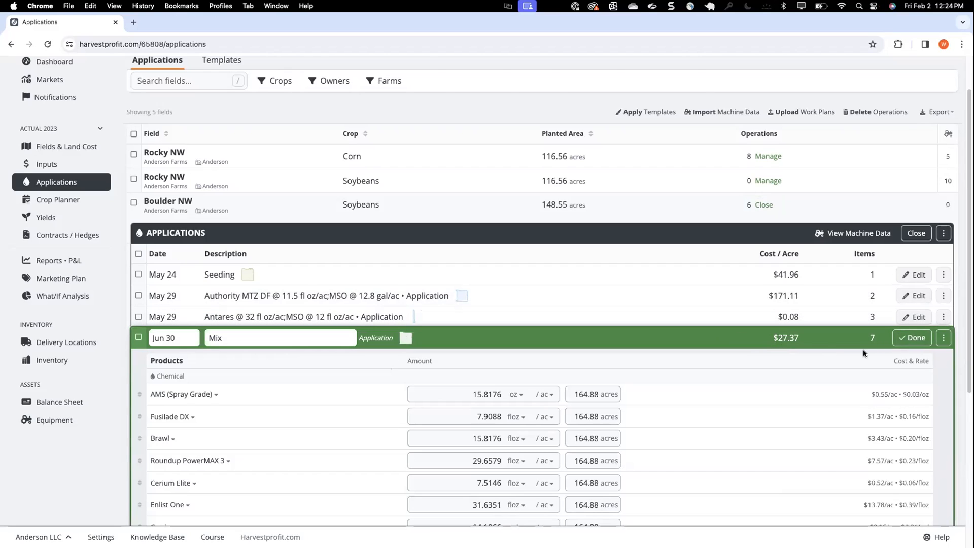
left_click(905, 339)
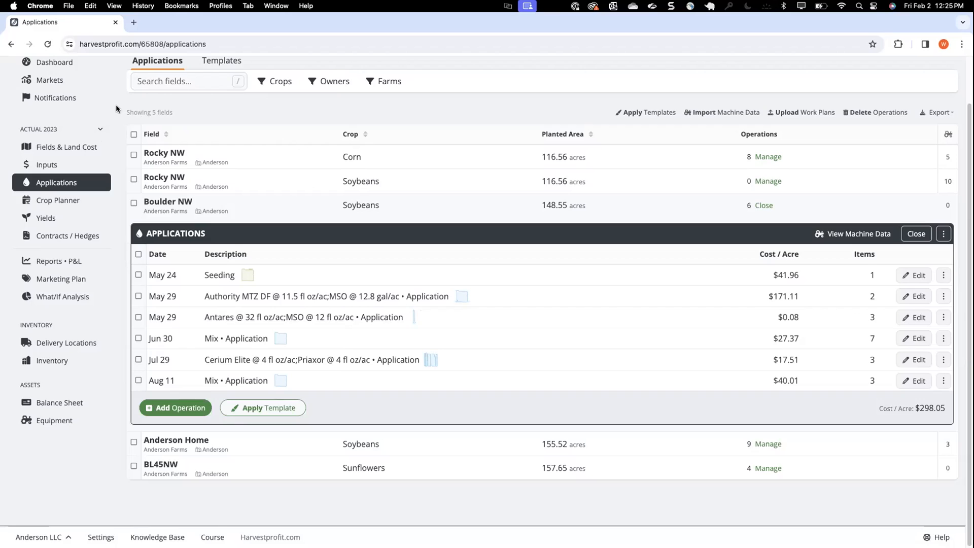
Start a new scenario from Actual 2023 and exclude the applications from the copied contents
left_click(102, 129)
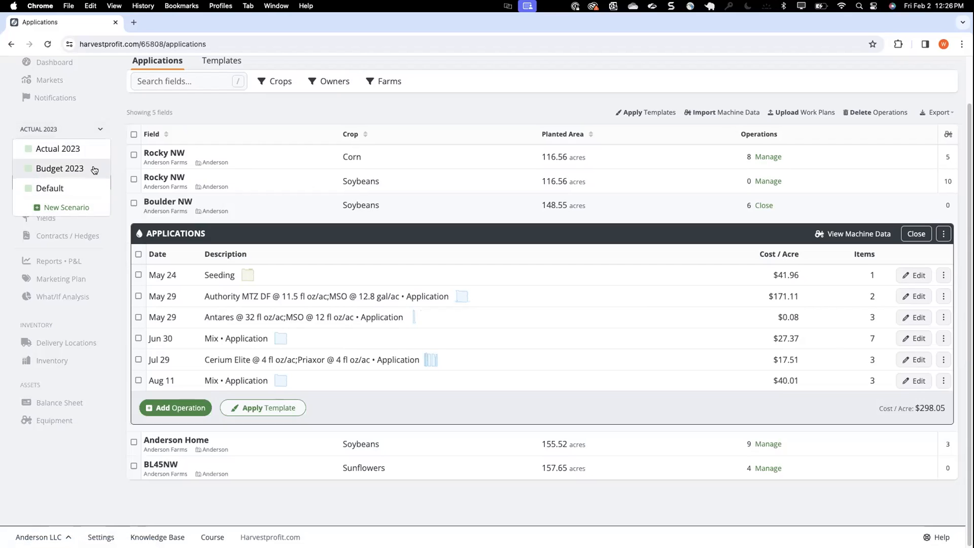
left_click(100, 130)
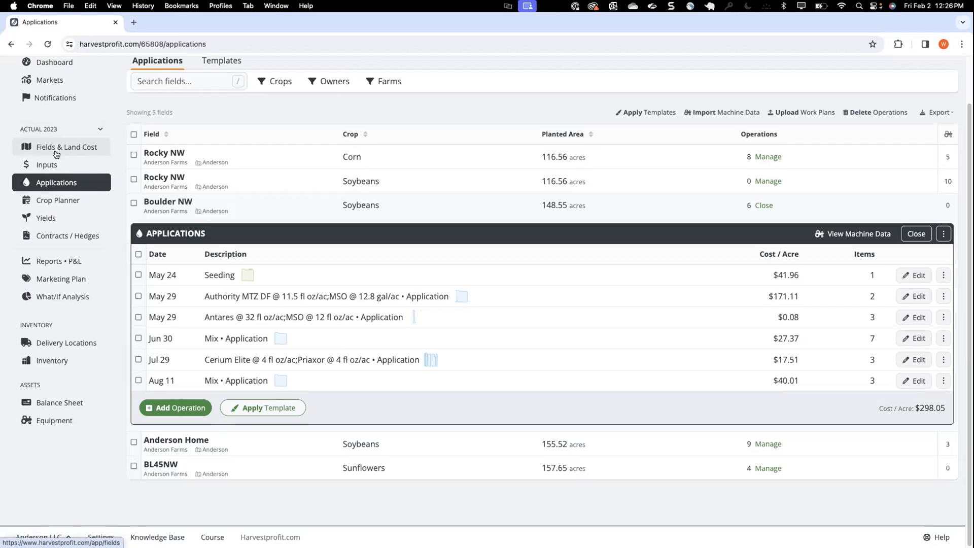
left_click(98, 131)
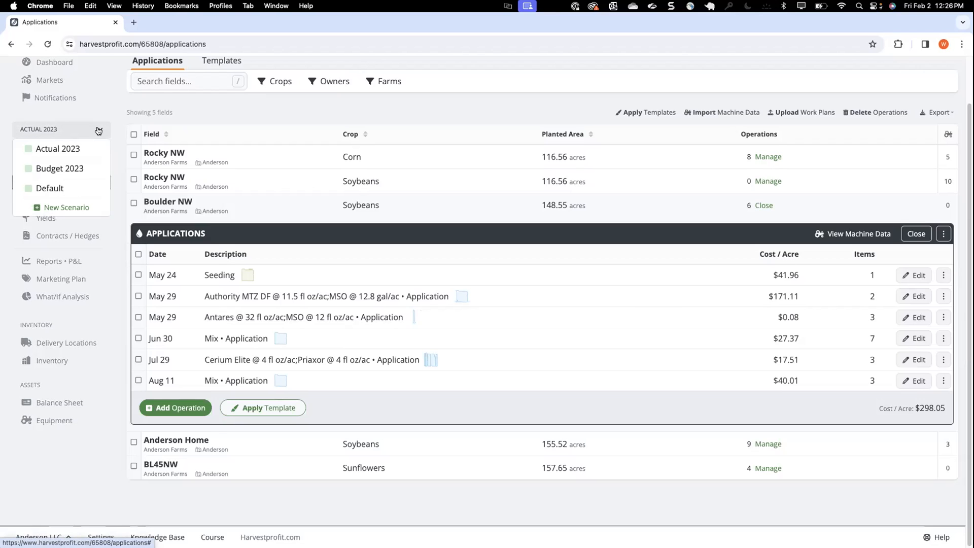
left_click(73, 208)
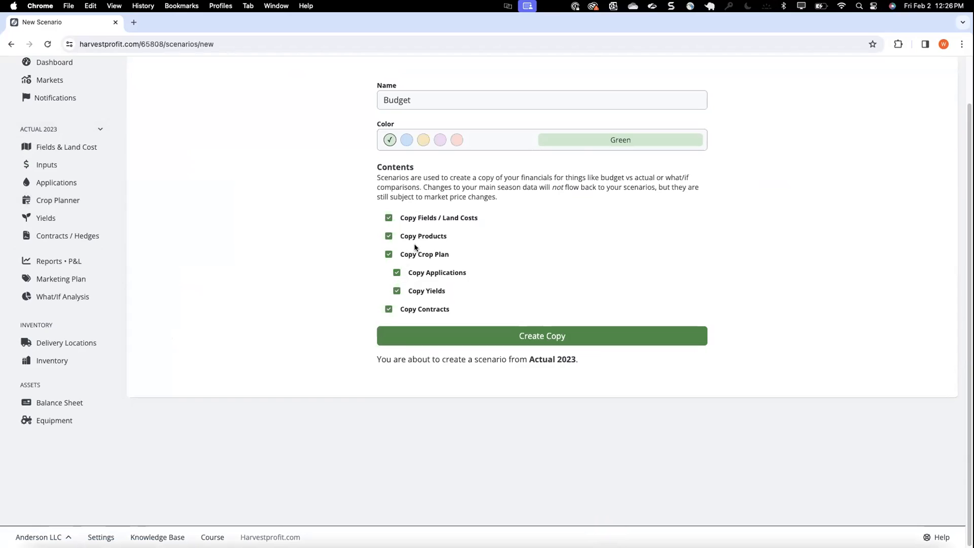
left_click(397, 273)
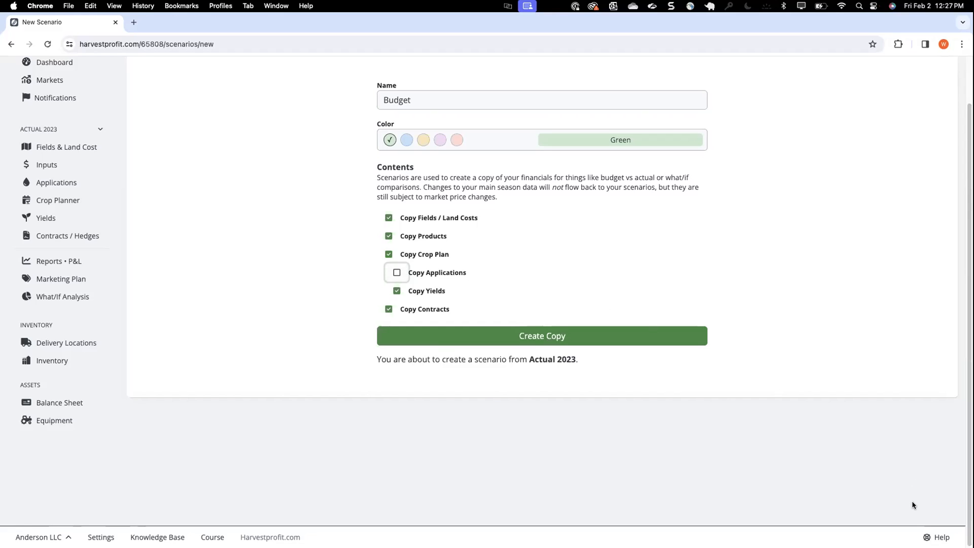
Check the help widget's instant answers and support contact form, close it, and return to the Applications page
left_click(938, 537)
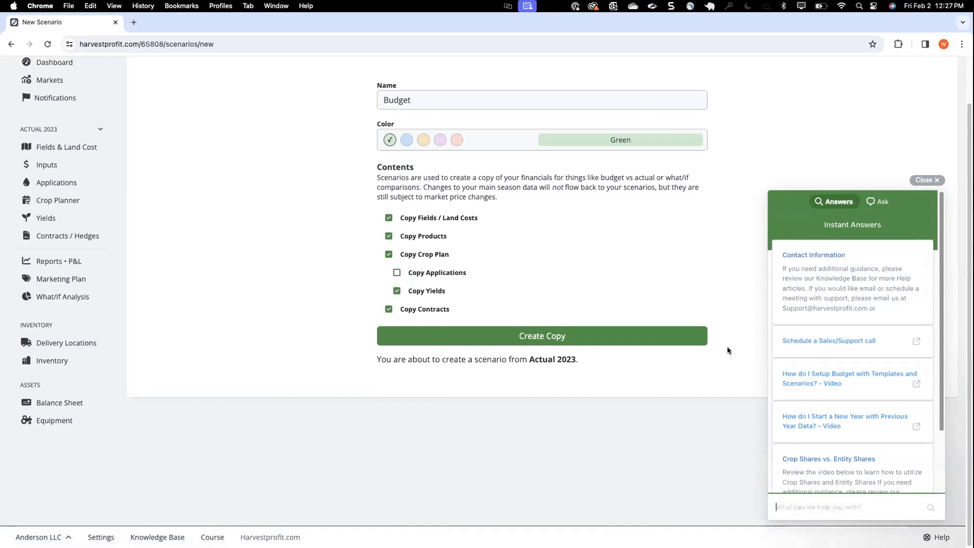
left_click(878, 201)
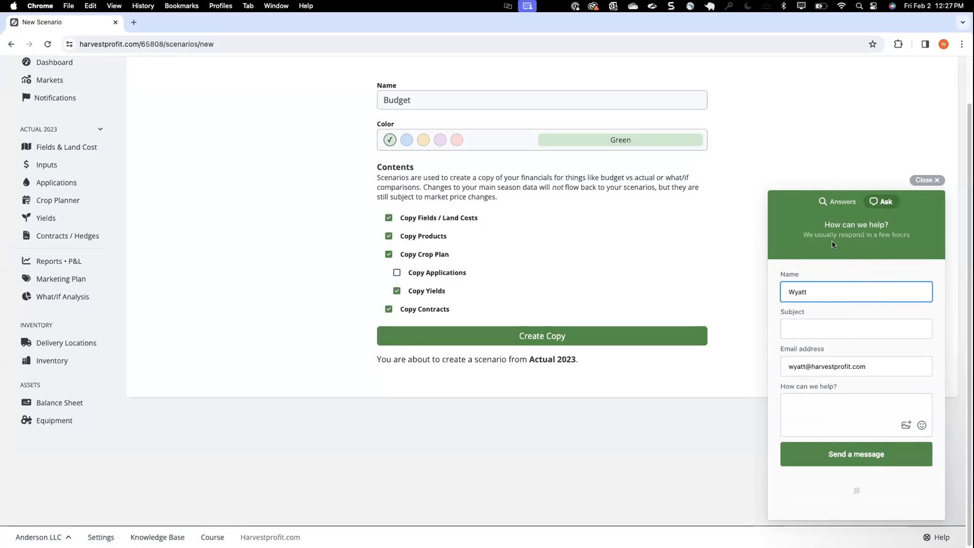
left_click(849, 201)
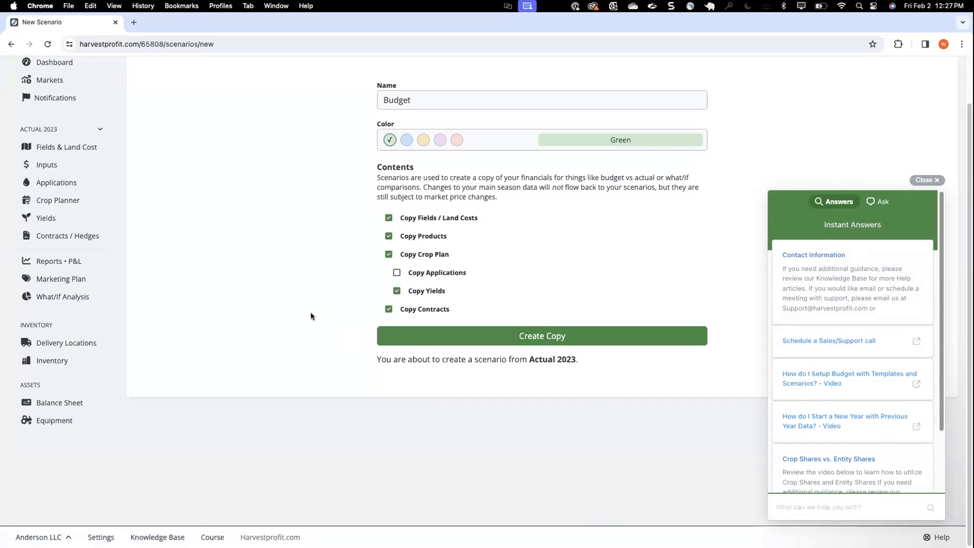
left_click(927, 180)
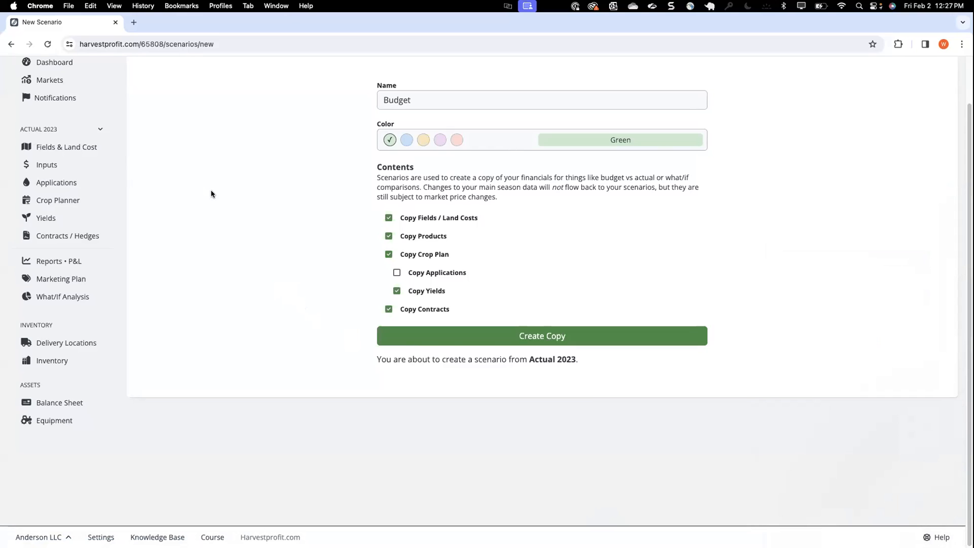
left_click(76, 182)
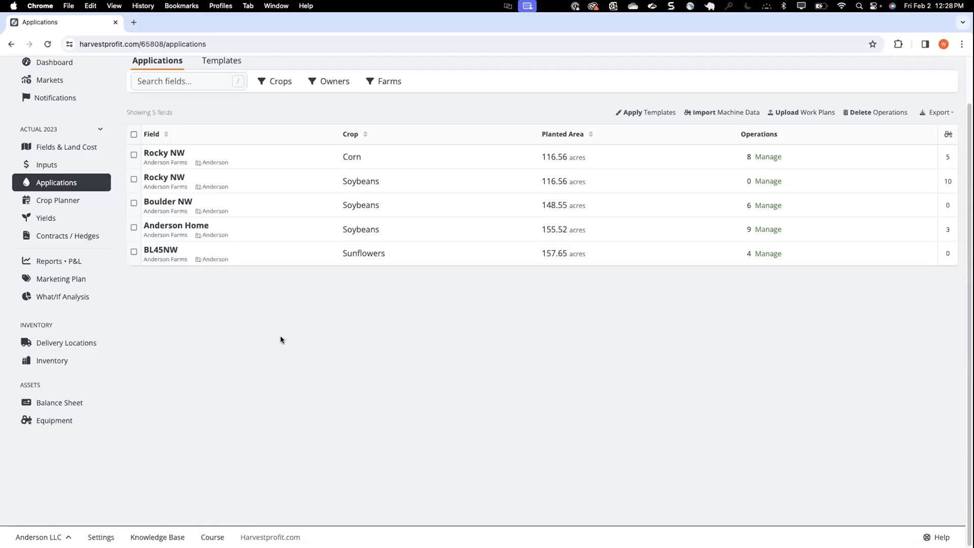
Start a product purchase entry for the 10-34-0 fertilizer on the Inputs page and close the purchases without saving
left_click(58, 165)
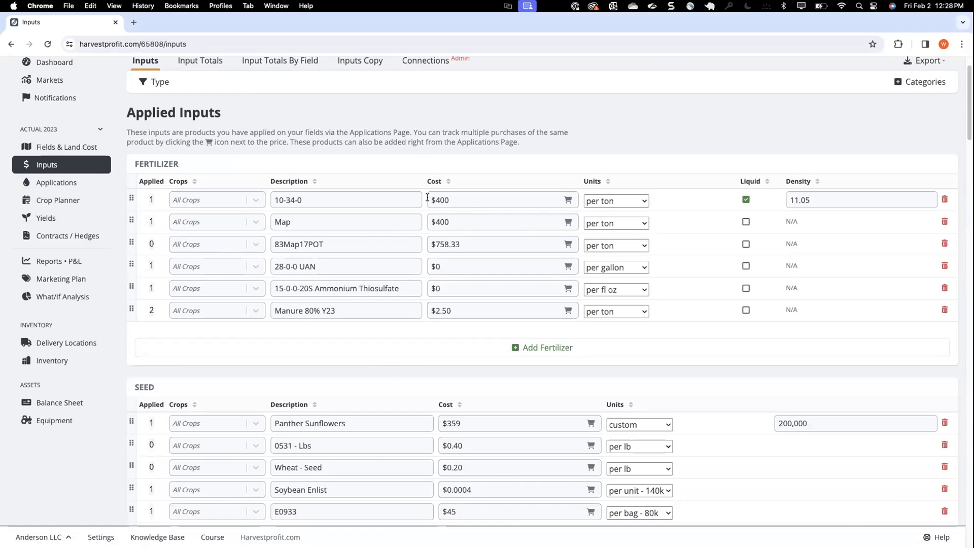
left_click(564, 203)
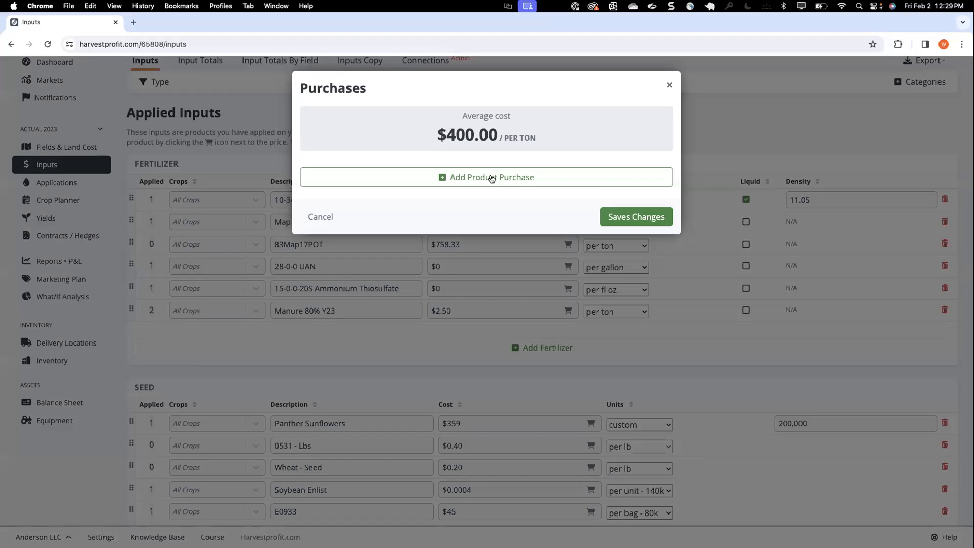
left_click(458, 178)
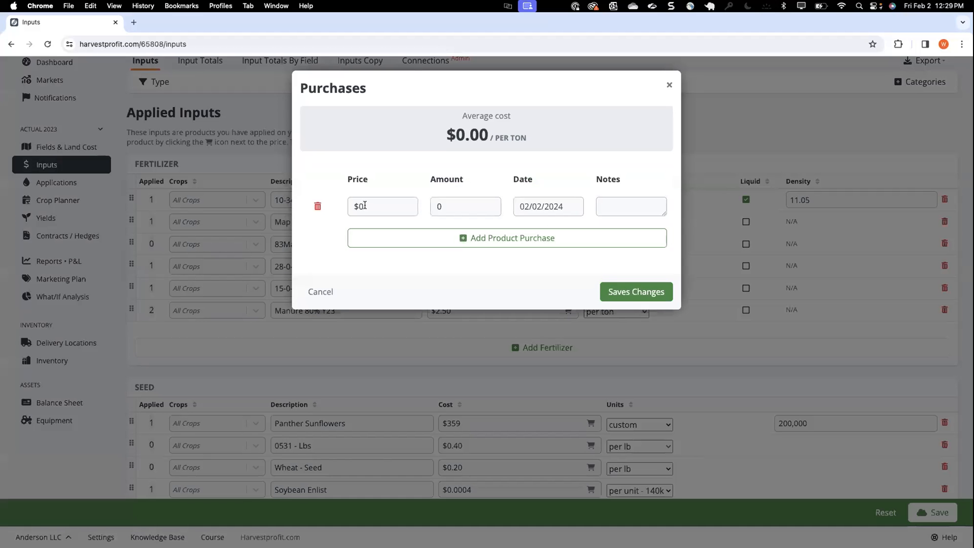
left_click(369, 203)
left_click(453, 207)
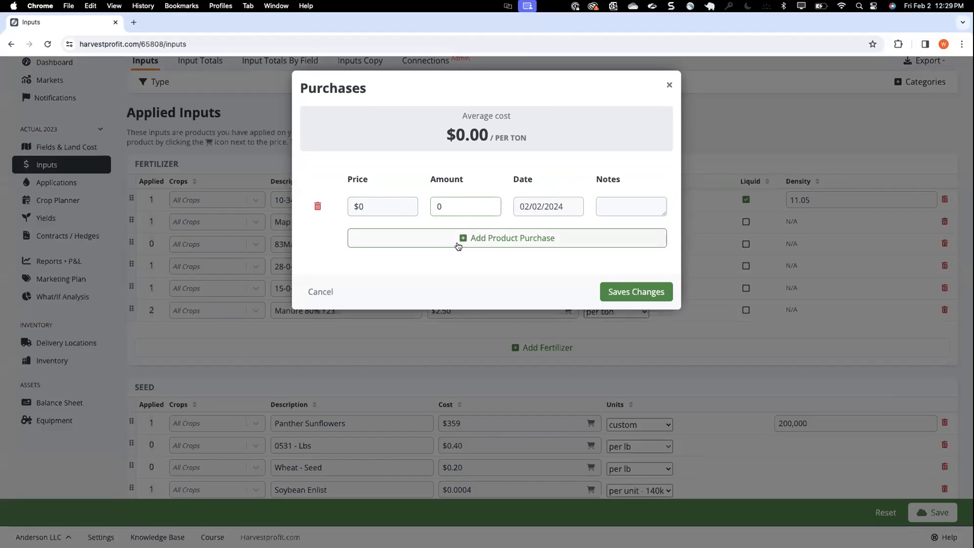
left_click(669, 85)
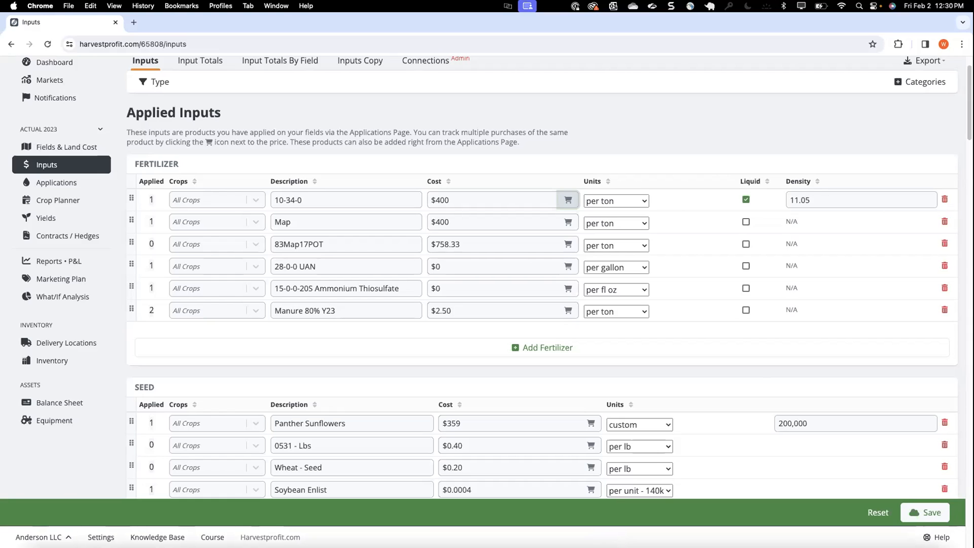
Look at the Crop Planner and Equipment pages and return to the Applications page
left_click(67, 201)
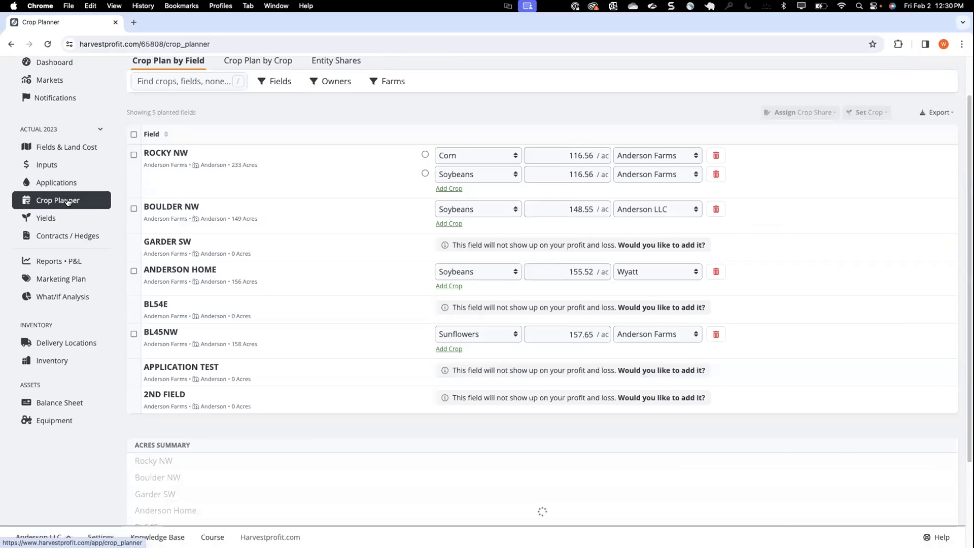
left_click(65, 184)
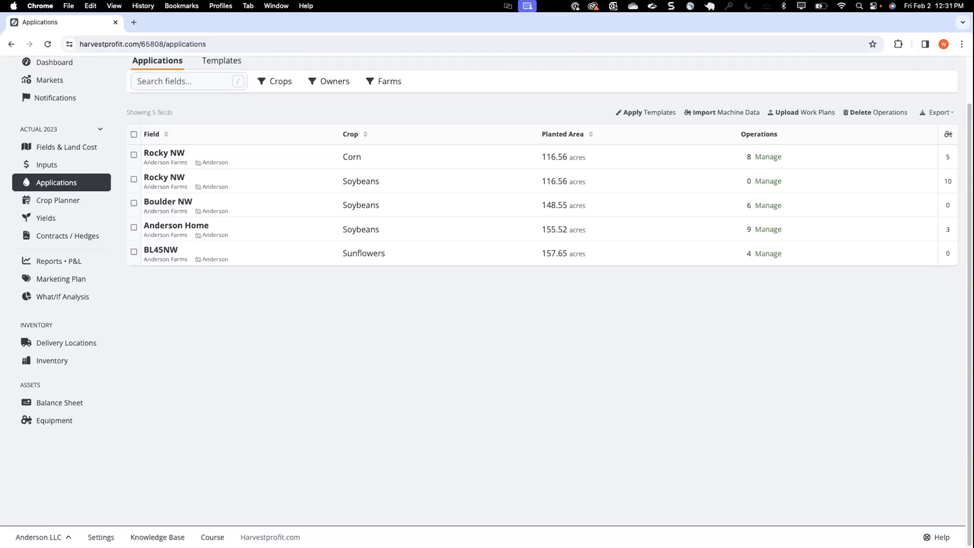
left_click(63, 421)
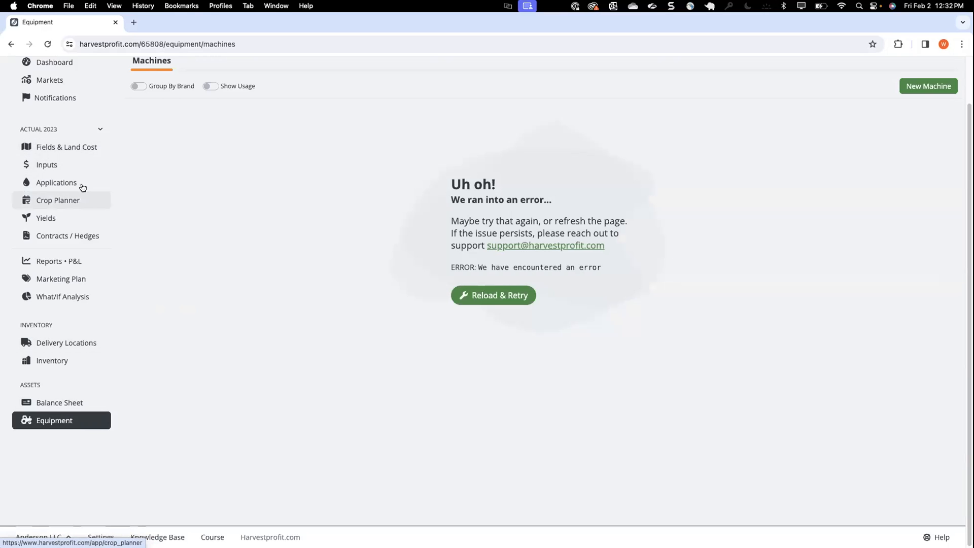
left_click(66, 182)
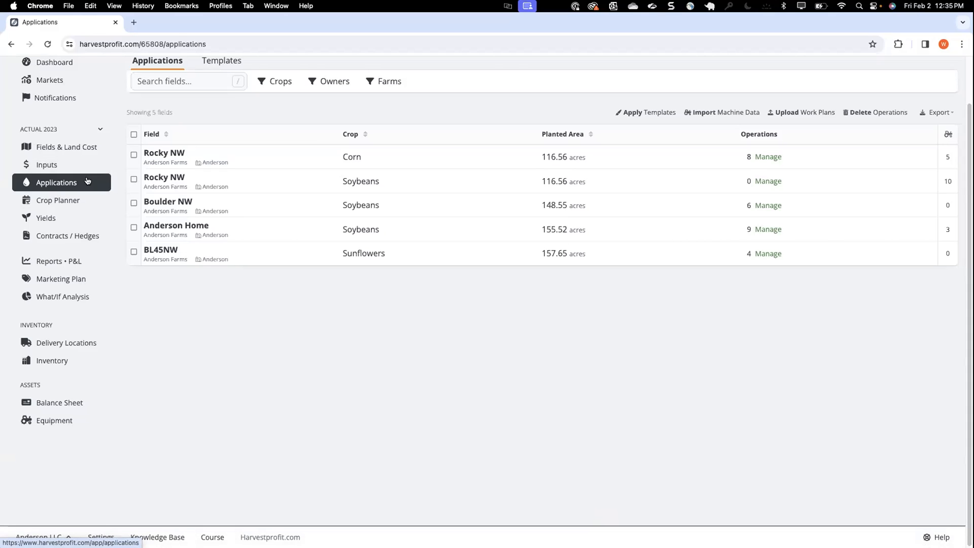
left_click(60, 166)
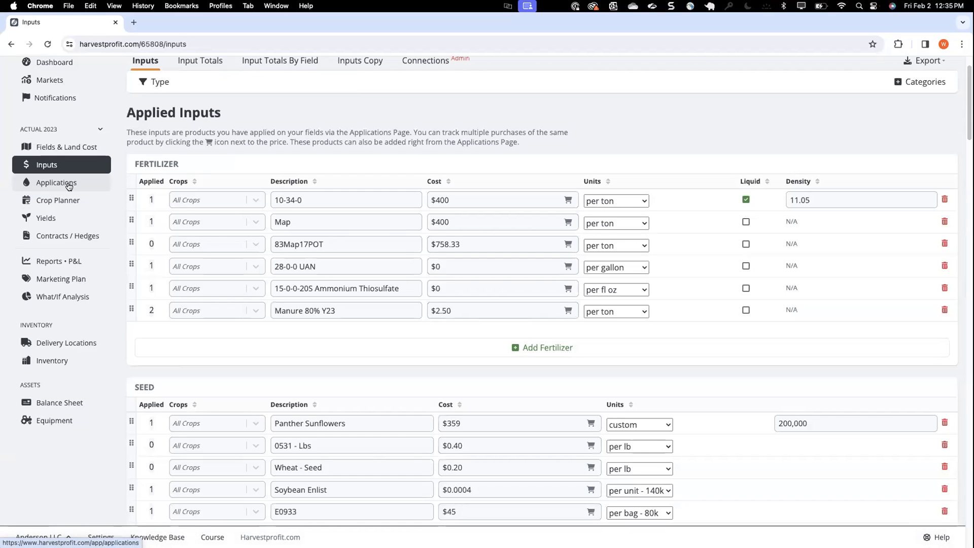
left_click(66, 188)
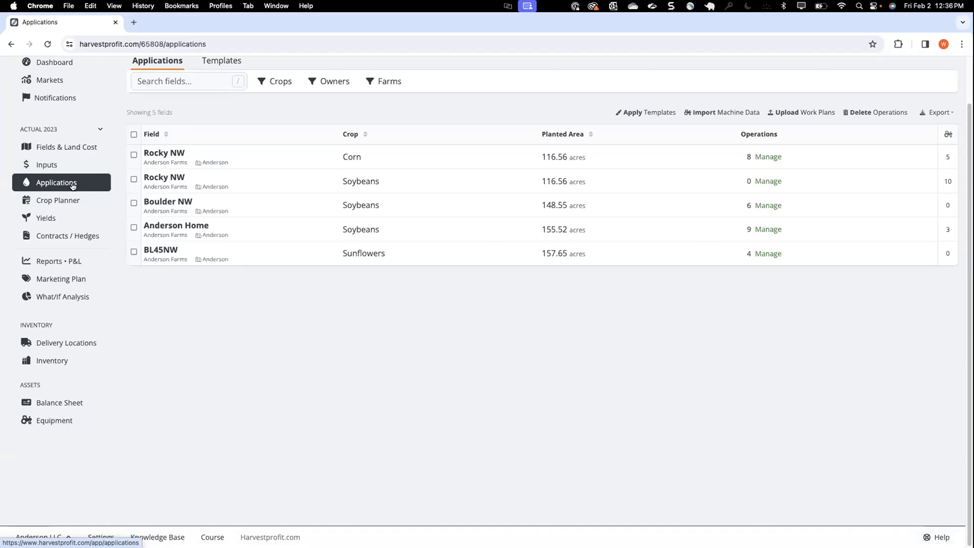
Examine the seed products in the May 16 Seeding operation of Rocky NW's corn and close the field's applications
left_click(766, 160)
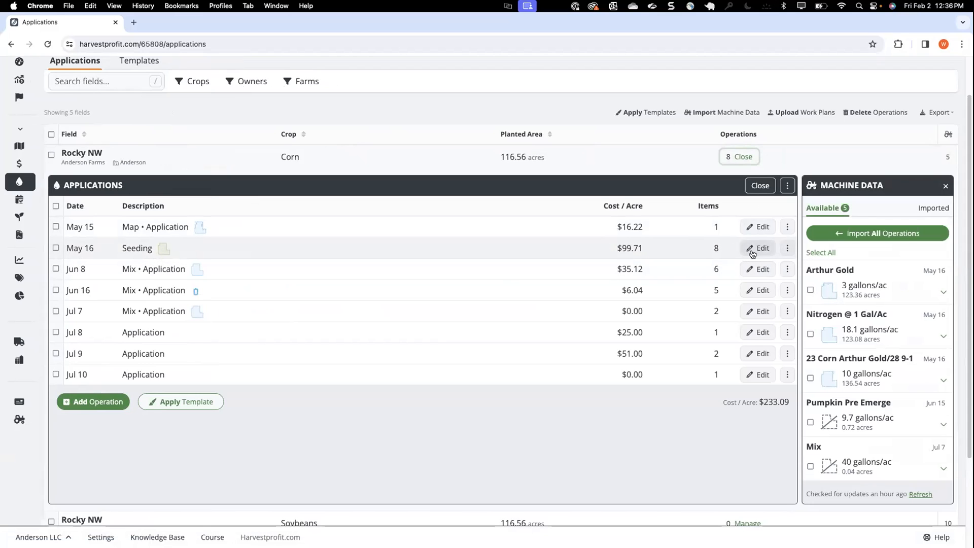
left_click(753, 250)
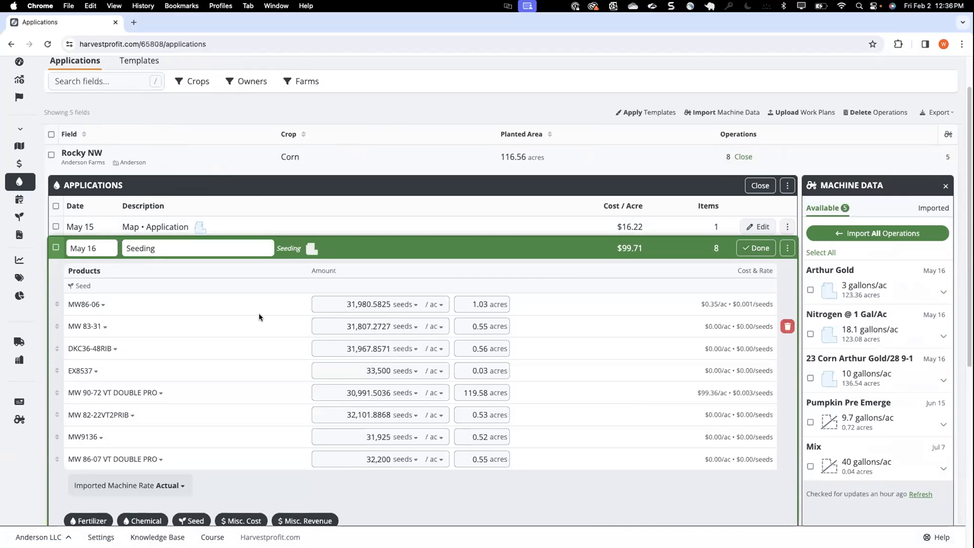
scroll(261, 319, "down", 2)
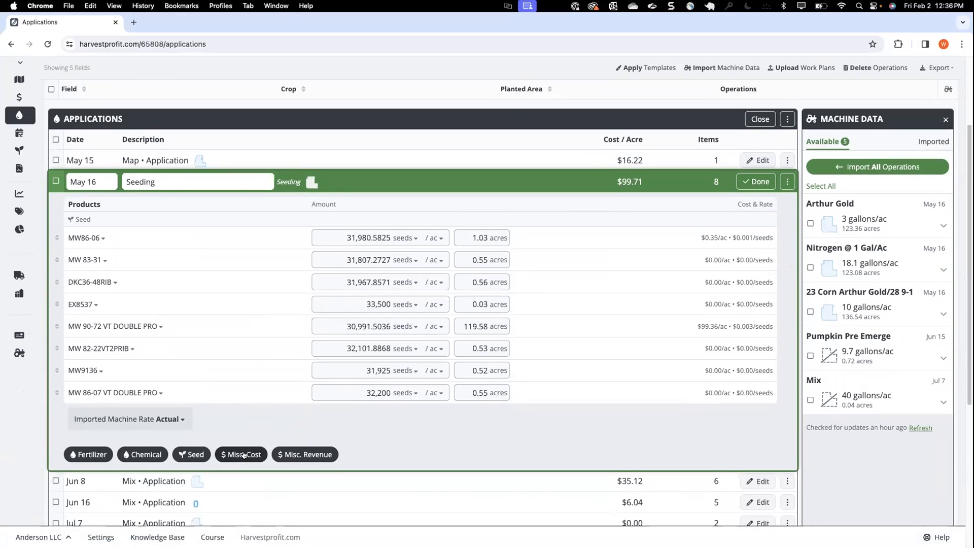
left_click(755, 182)
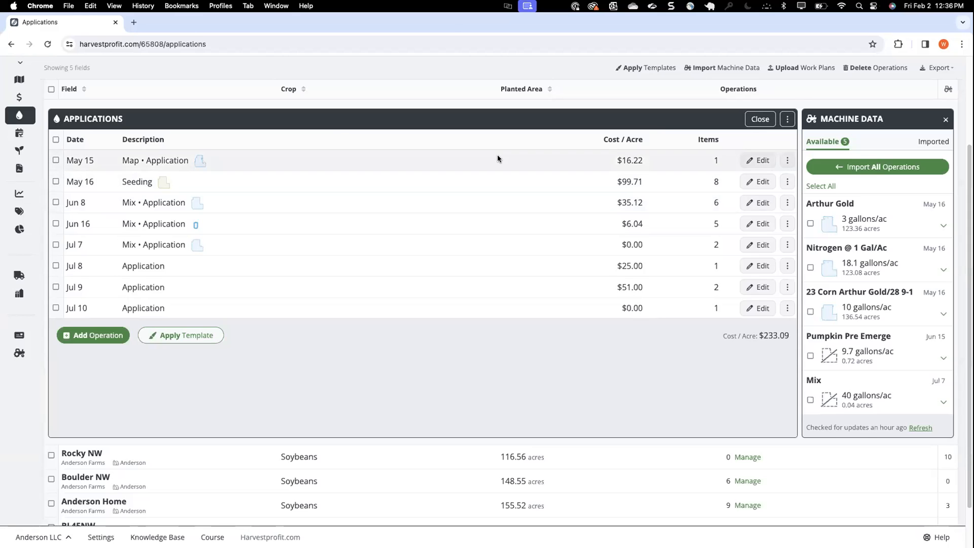
scroll(497, 154, "up", 3)
left_click(759, 202)
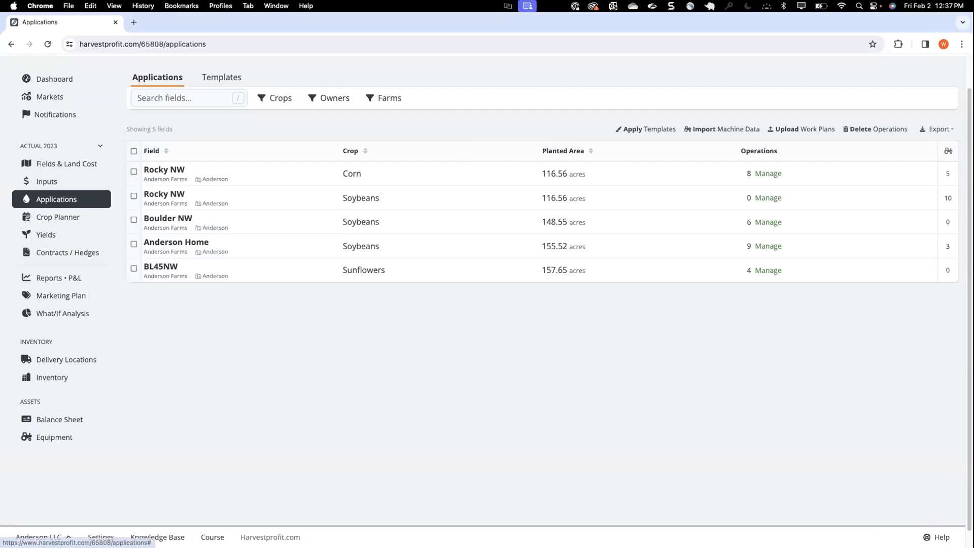
Open the help widget and browse its instant answers
left_click(936, 537)
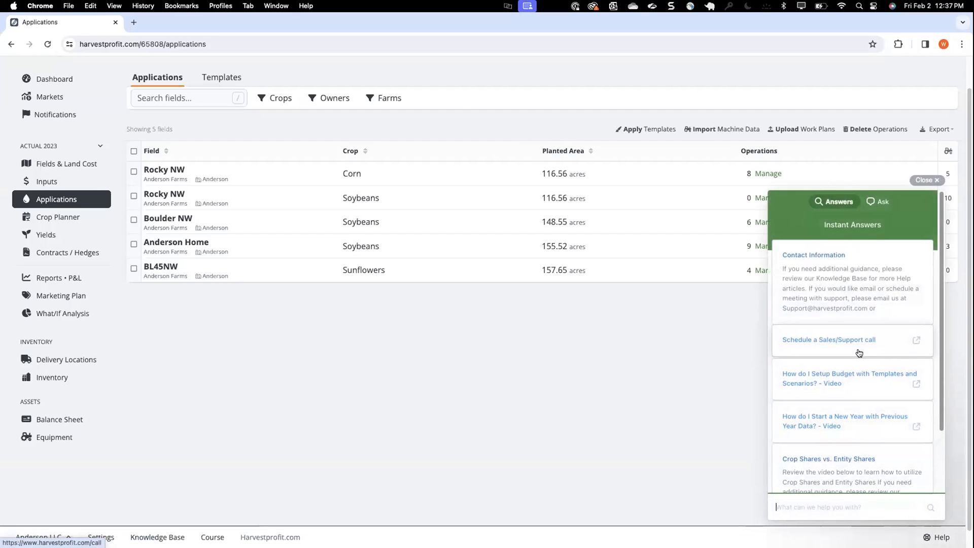
scroll(818, 461, "down", 1)
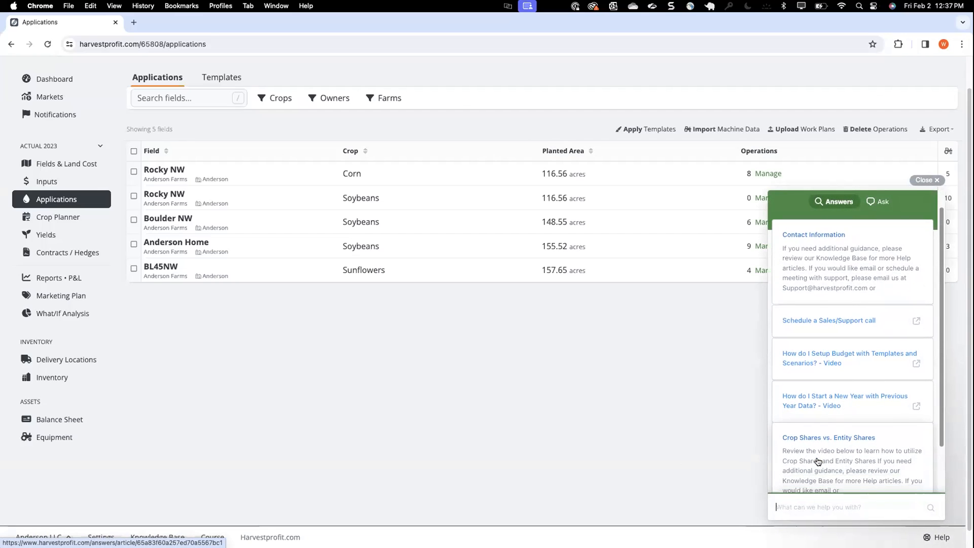